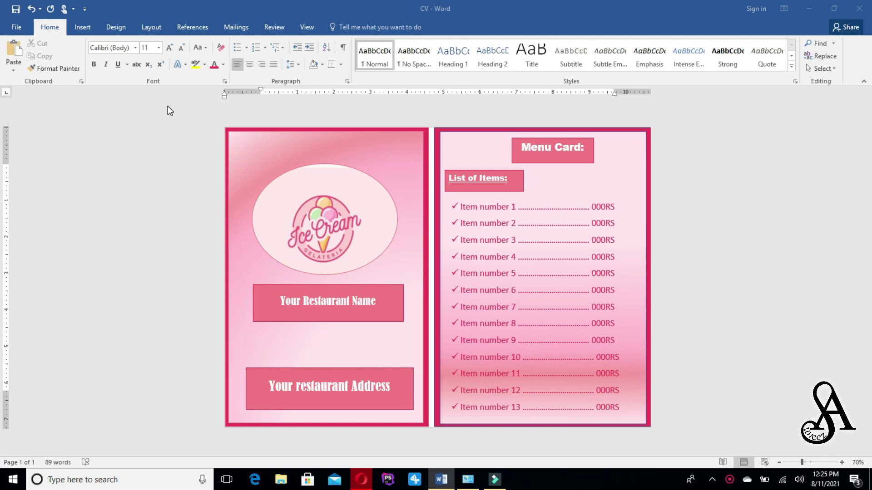
# Create a new blank document and set its page orientation to Landscape
pyautogui.hotkey('ctrl', 'n')
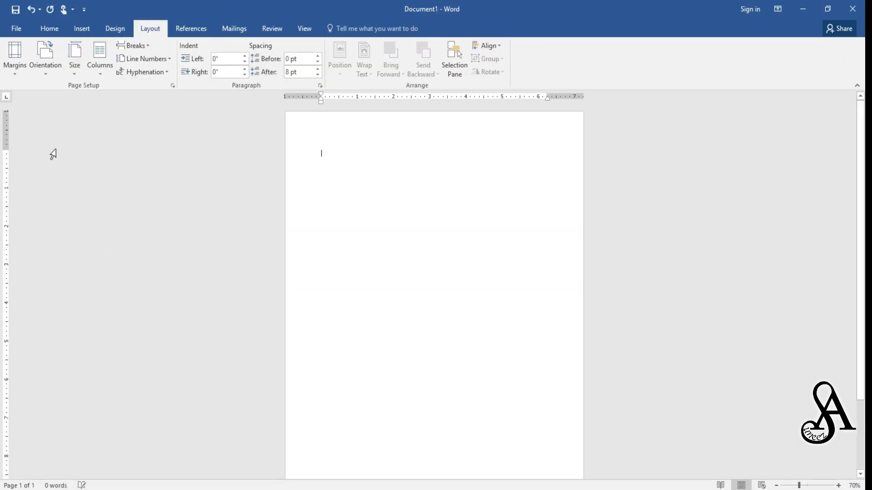
pyautogui.click(39, 60)
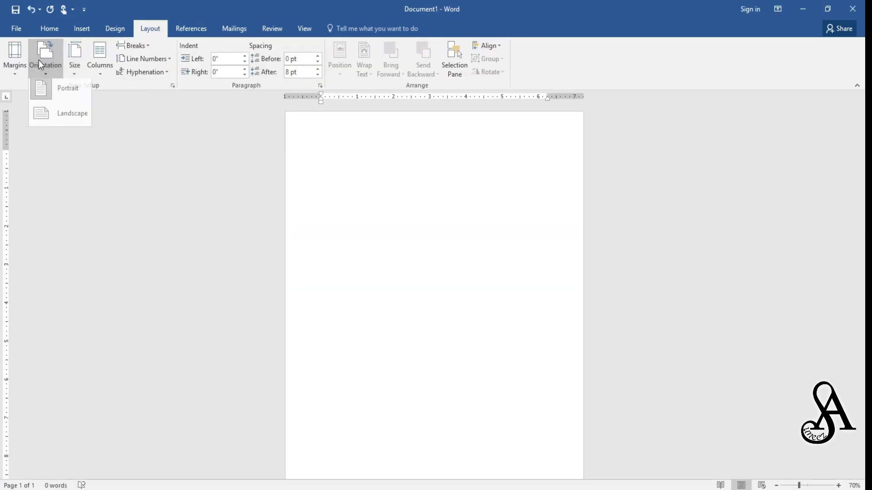
pyautogui.click(53, 118)
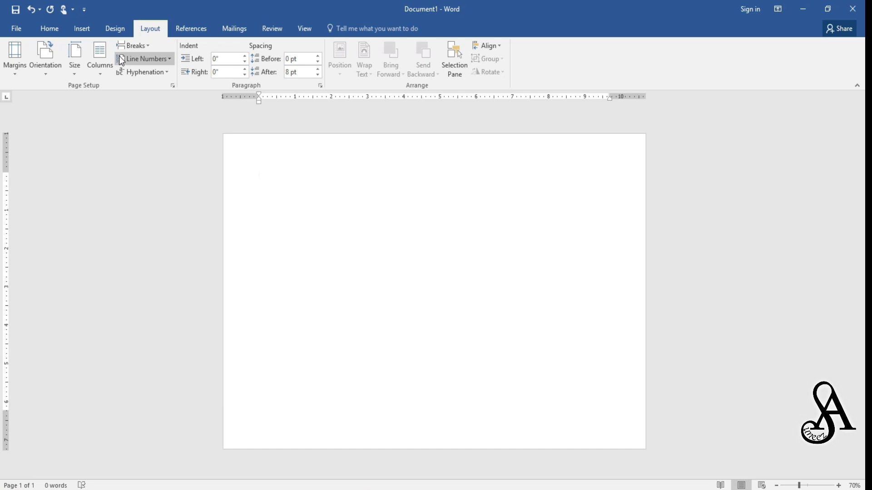
# Draw a full-height rectangle over the left half of the page and fill it with crimson pink
pyautogui.click(81, 28)
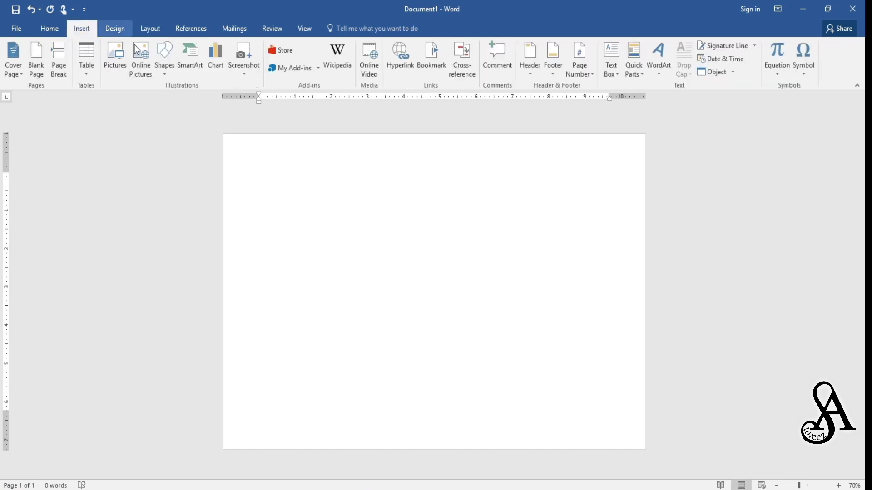
pyautogui.click(163, 69)
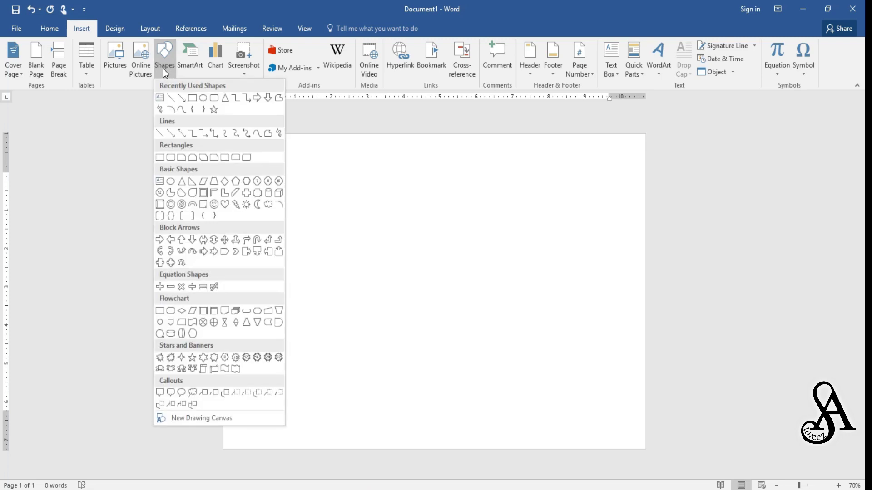
pyautogui.click(190, 98)
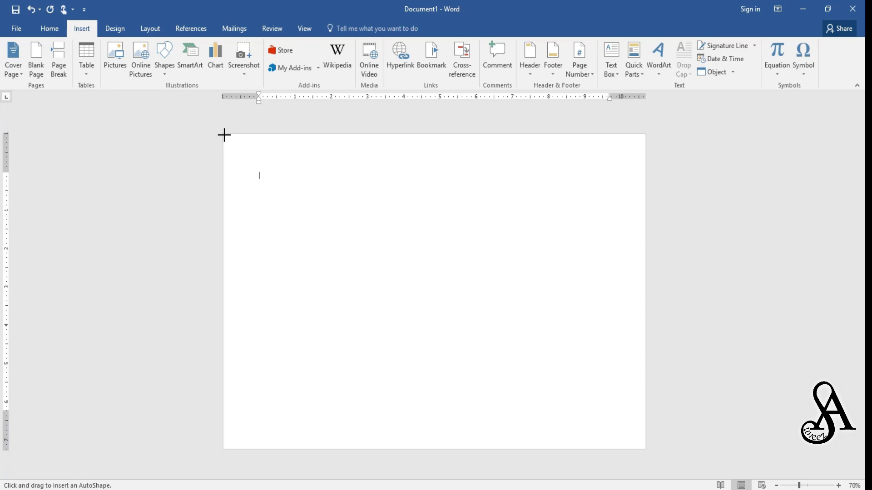
pyautogui.moveTo(224, 135); pyautogui.dragTo(430, 448)
pyautogui.click(283, 46)
pyautogui.click(255, 157)
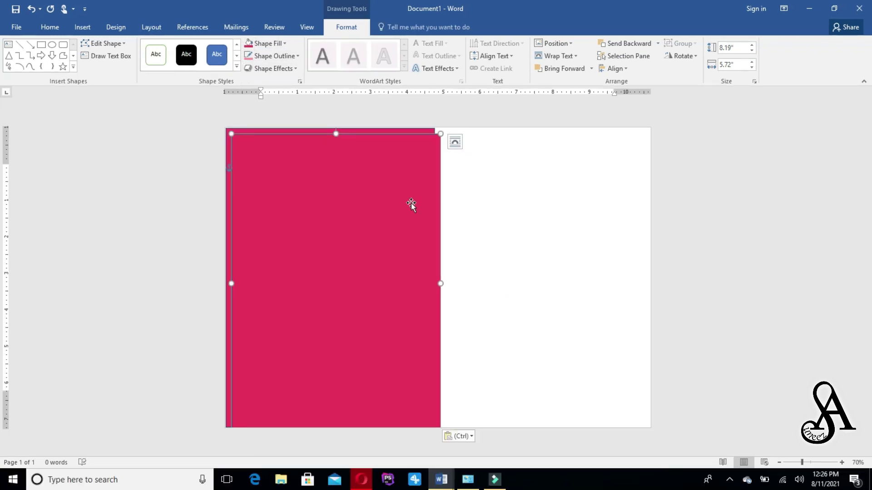
# Move the crimson rectangle's copy onto the right half and paste another copy inside it, resized to about 7.93" high by 5.45" wide
pyautogui.moveTo(399, 198); pyautogui.dragTo(609, 193)
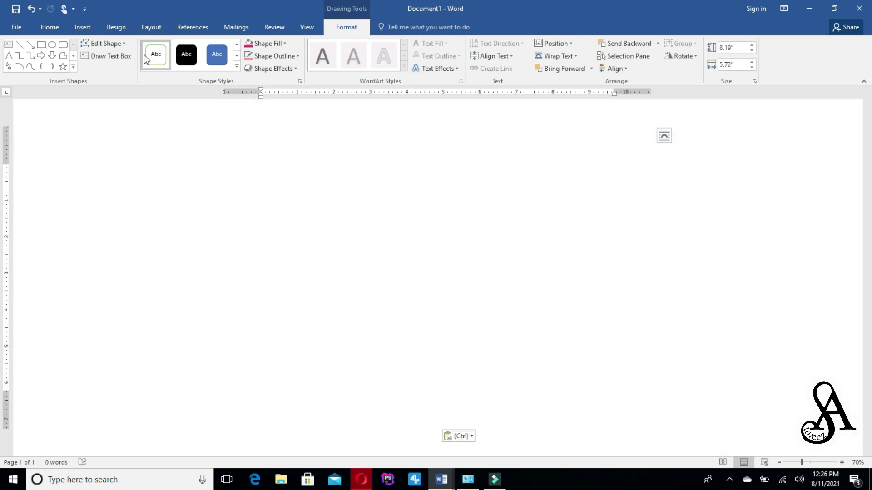
pyautogui.hotkey('ctrl', 'v')
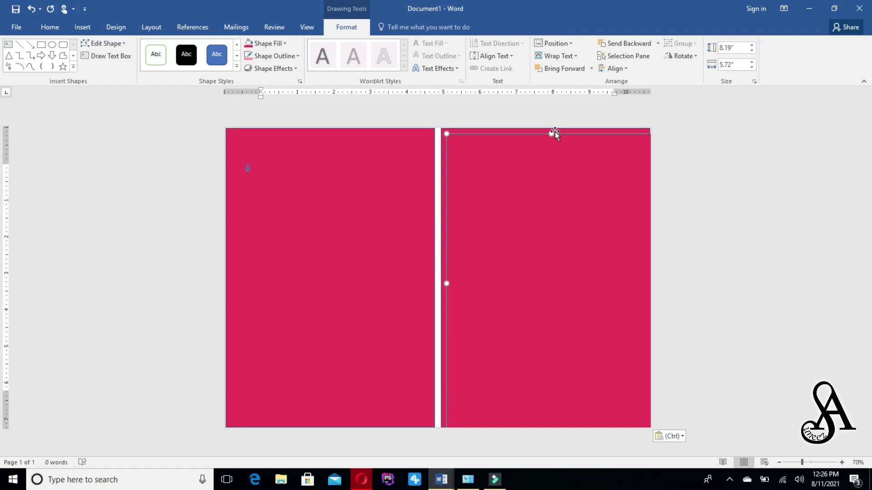
pyautogui.moveTo(551, 134); pyautogui.dragTo(537, 148)
pyautogui.hotkey('ctrl', 'z')
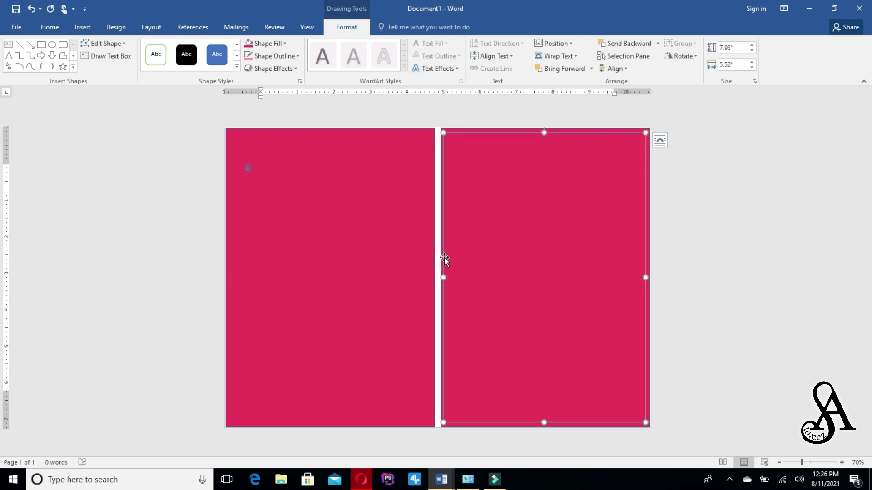
pyautogui.moveTo(444, 277); pyautogui.dragTo(446, 277)
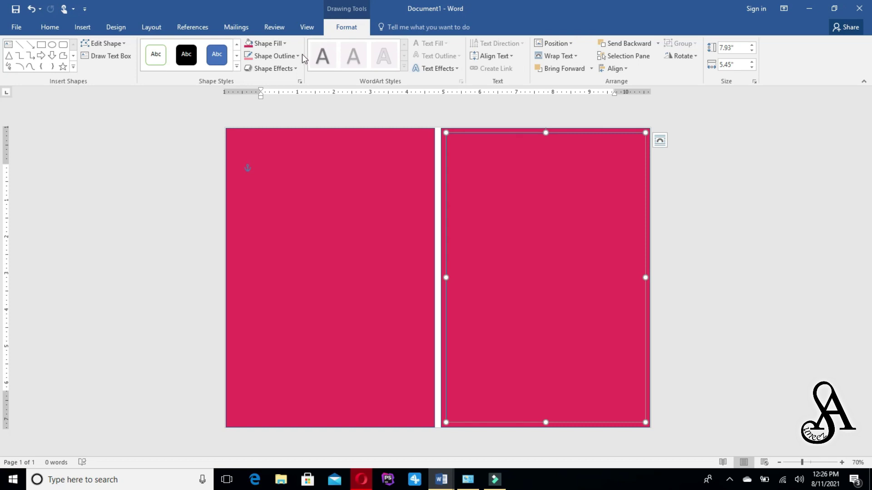
# Fill the right inner rectangle with a light-variation pink gradient, palest at its top edge and darkest at its bottom edge
pyautogui.click(274, 45)
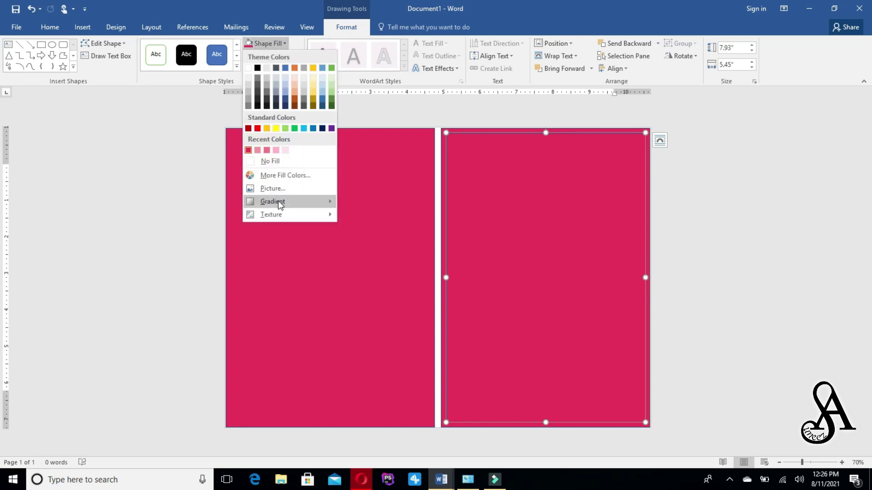
pyautogui.moveTo(278, 200)
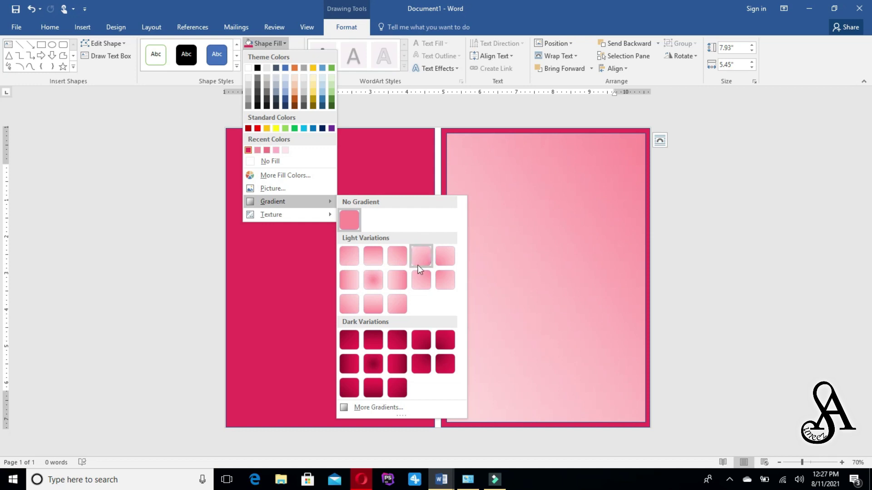
pyautogui.click(369, 309)
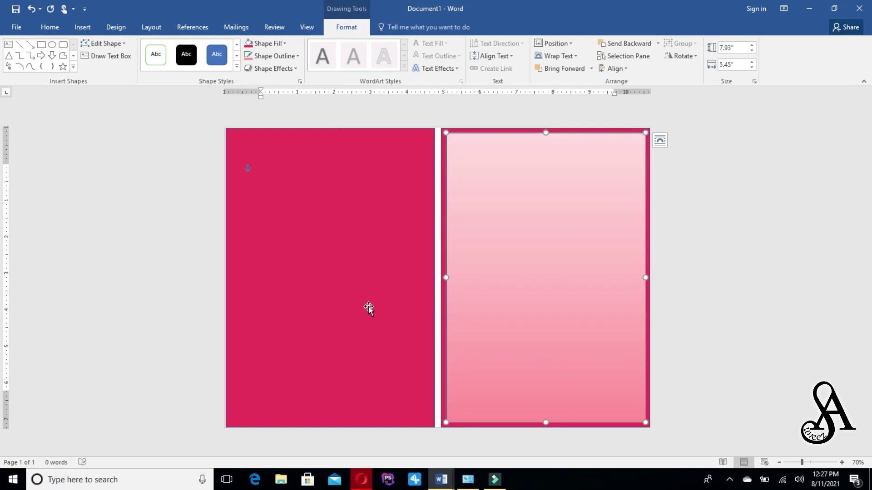
# Paste a copy of the gradient rectangle inside the left crimson rectangle and shorten it to about 7.88" high
pyautogui.hotkey('ctrl', 'v')
pyautogui.moveTo(625, 290); pyautogui.dragTo(405, 299)
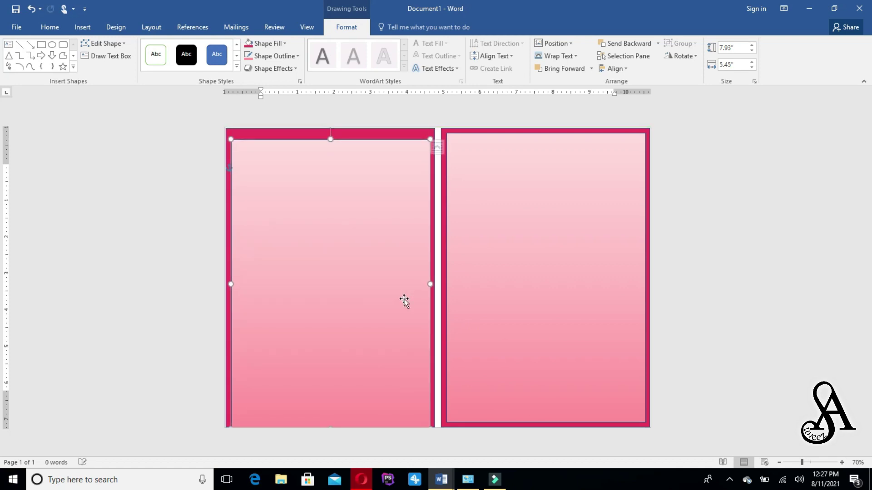
pyautogui.moveTo(331, 139); pyautogui.dragTo(330, 152)
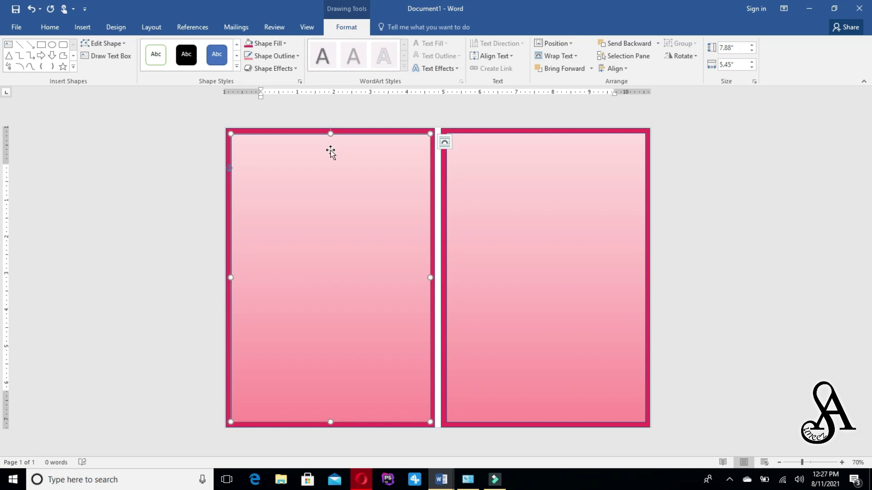
# Draw an oval about 3.03" high by 3.69" wide in the upper part of the left panel and centre it horizontally
pyautogui.click(53, 45)
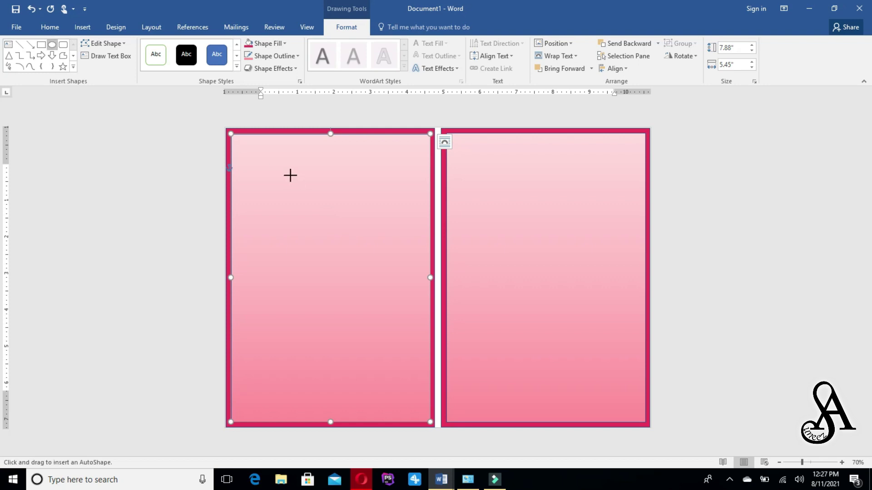
pyautogui.moveTo(280, 160); pyautogui.dragTo(413, 270)
pyautogui.moveTo(340, 220); pyautogui.dragTo(326, 218)
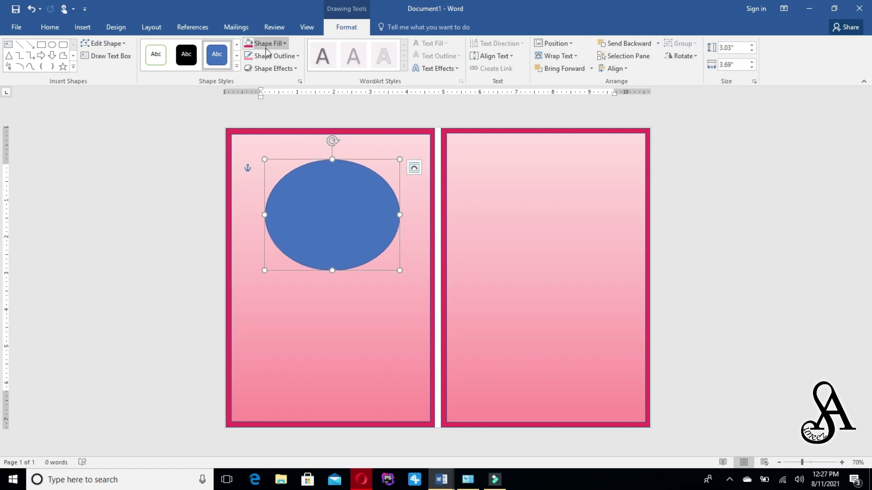
# Fill the oval with the "Ice Cream" picture from the Desktop folder and nudge the oval slightly left
pyautogui.click(286, 44)
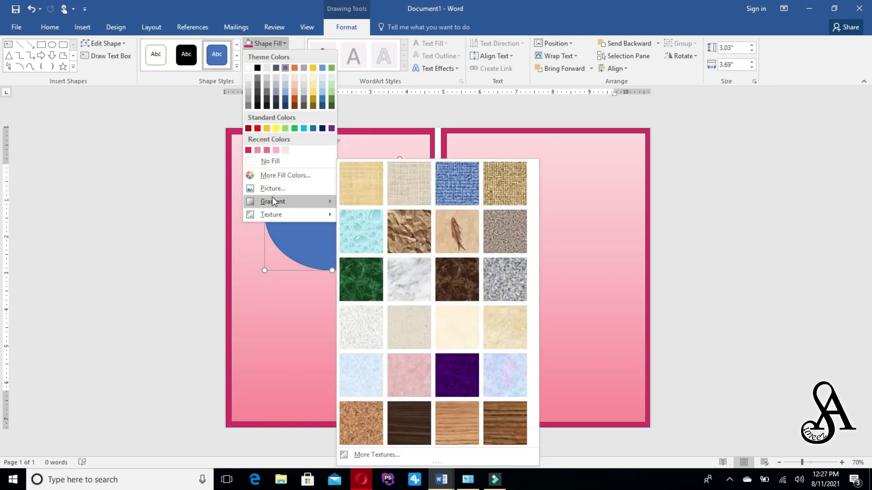
pyautogui.click(271, 190)
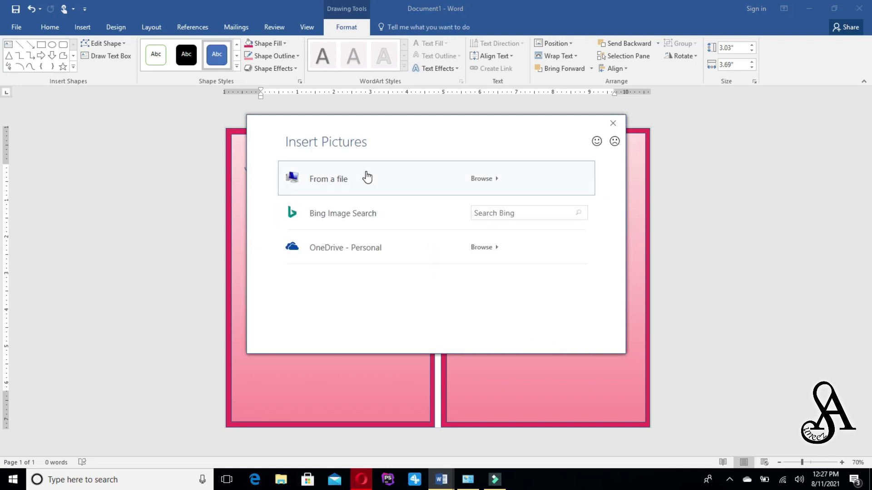
pyautogui.click(367, 177)
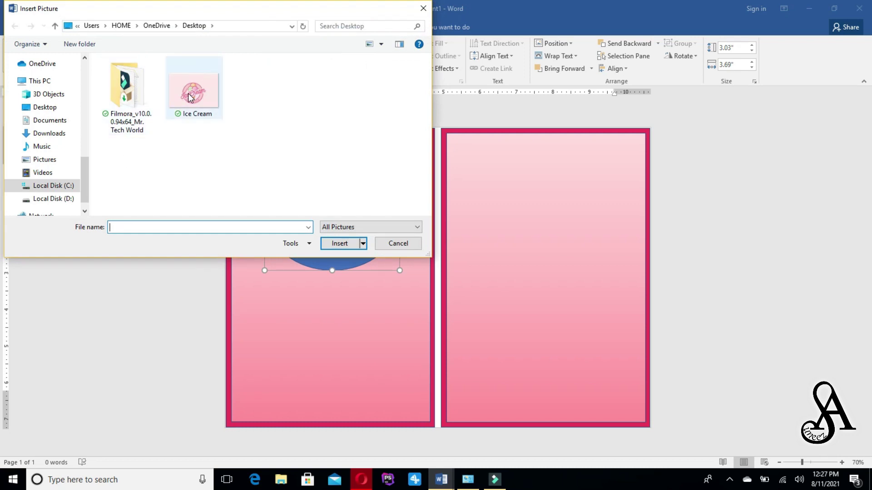
pyautogui.click(189, 101)
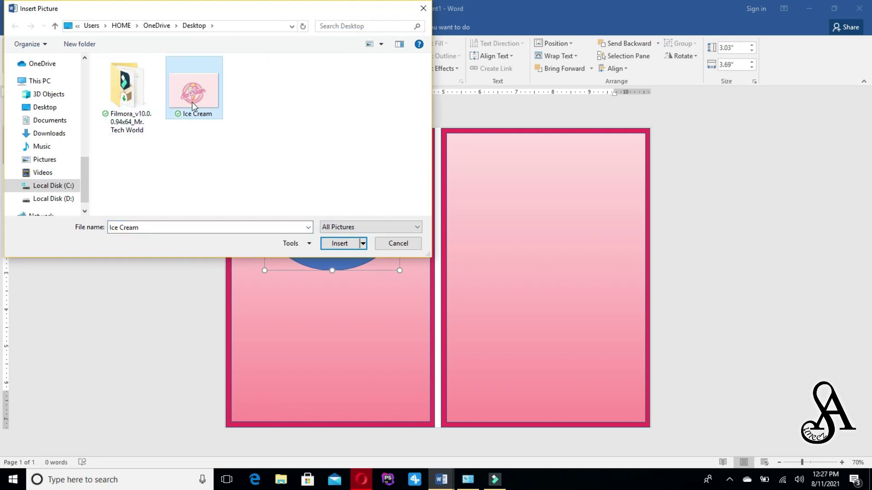
pyautogui.click(340, 244)
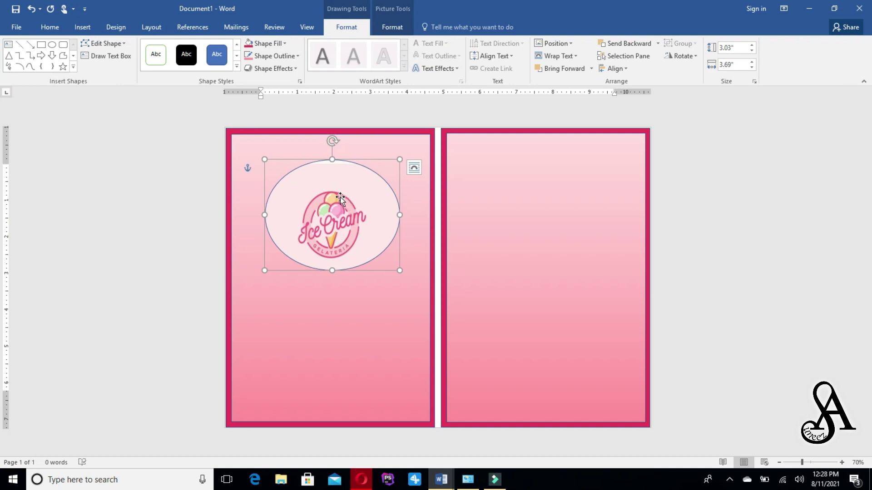
pyautogui.moveTo(340, 196); pyautogui.dragTo(336, 196)
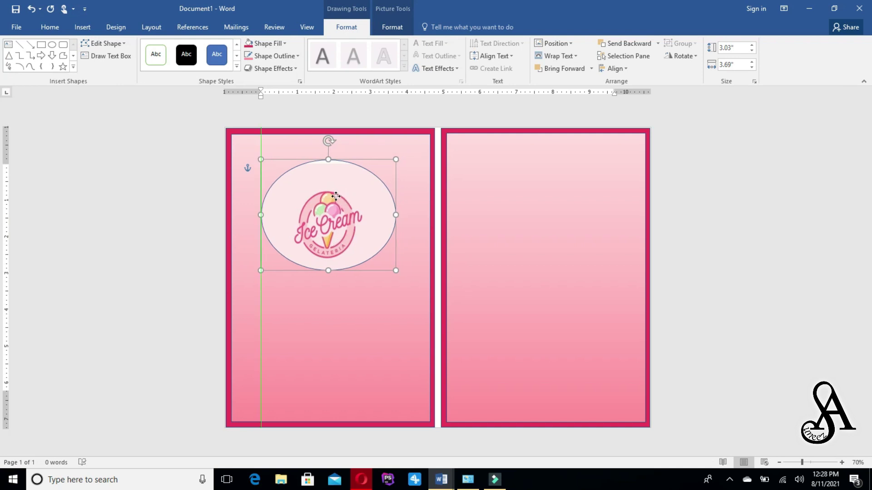
# Draw a rectangle about 1.04" high by 3.87" wide below the logo oval and fill it with crimson pink
pyautogui.click(376, 329)
pyautogui.click(42, 44)
pyautogui.moveTo(277, 279); pyautogui.dragTo(418, 318)
pyautogui.moveTo(364, 306); pyautogui.dragTo(347, 305)
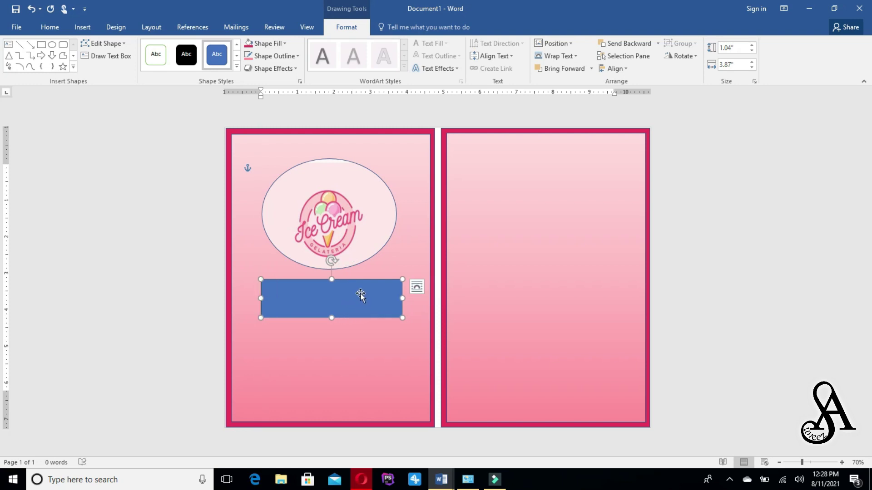
pyautogui.click(267, 46)
pyautogui.click(248, 150)
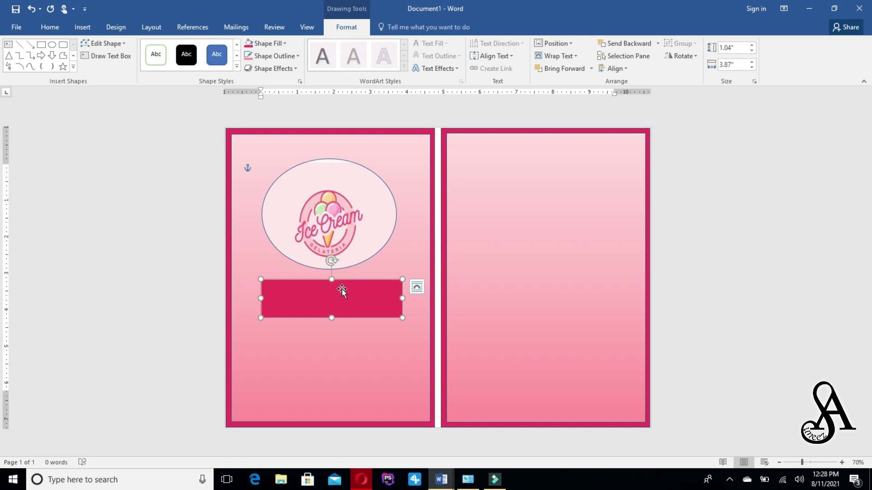
# Enable text in the crimson box below the logo and set its font to Arial Black, size 22
pyautogui.rightClick(320, 297)
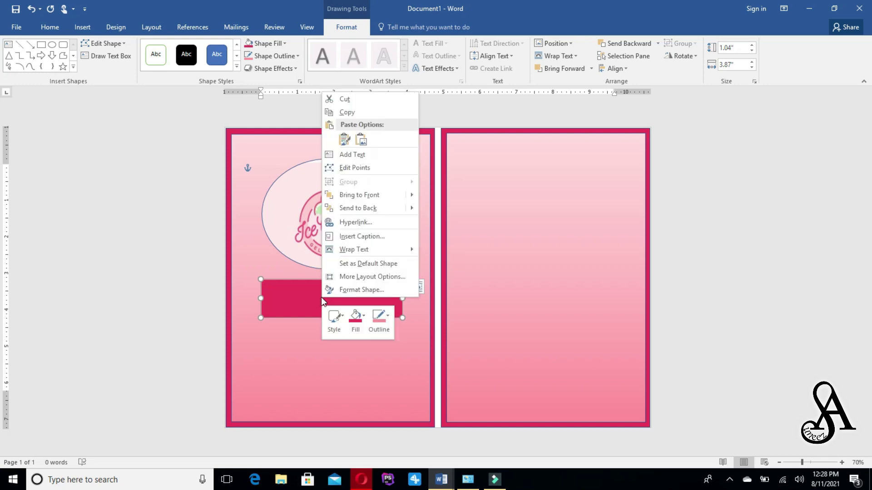
pyautogui.click(345, 155)
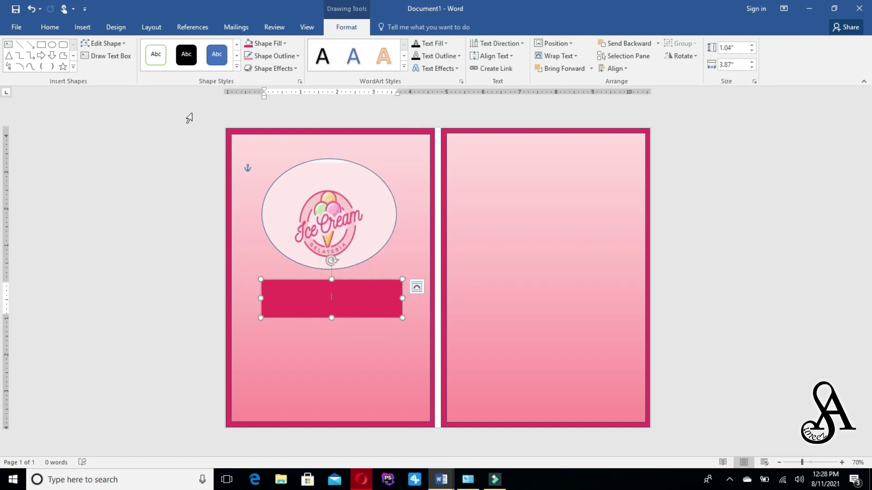
pyautogui.click(44, 30)
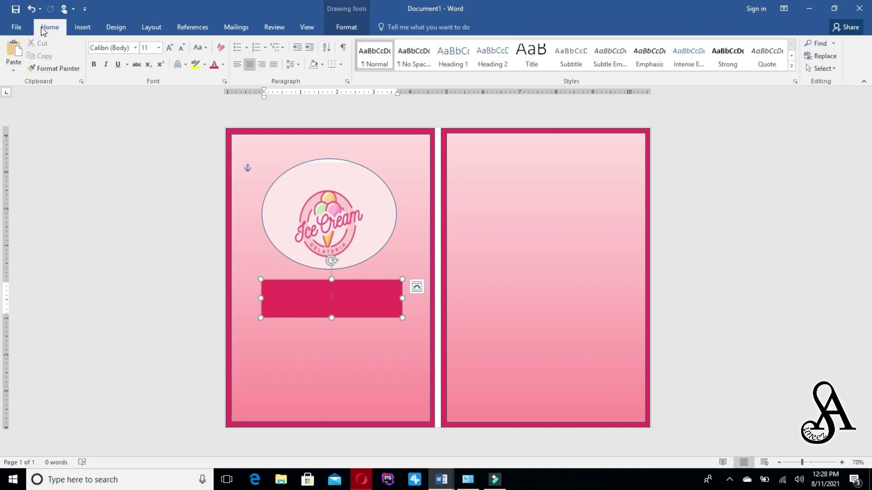
pyautogui.click(137, 48)
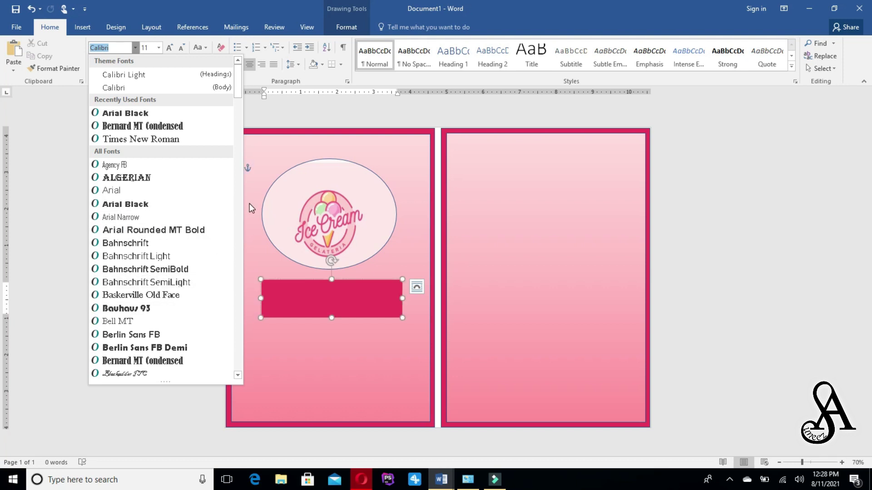
pyautogui.scroll(-2, 130, 115)
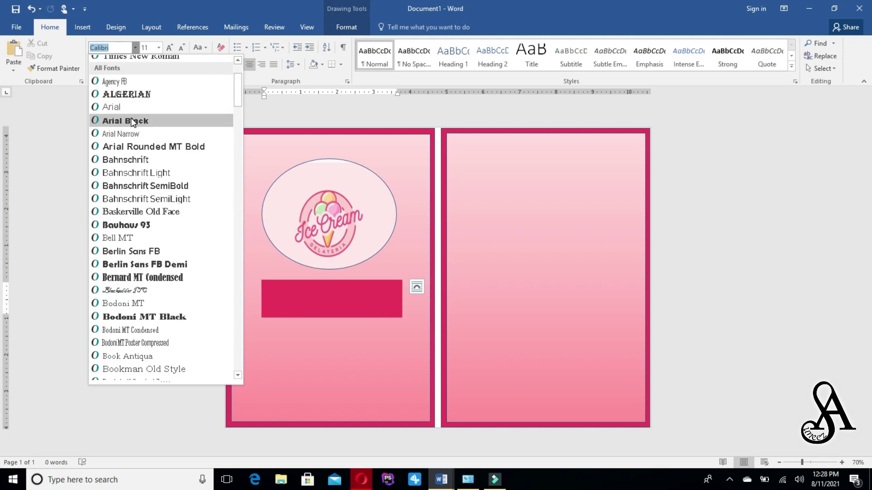
pyautogui.click(131, 119)
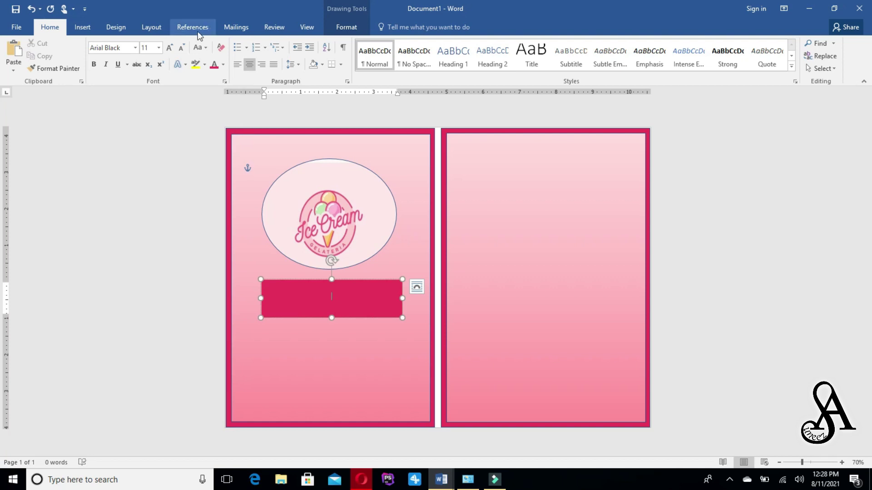
pyautogui.click(168, 48)
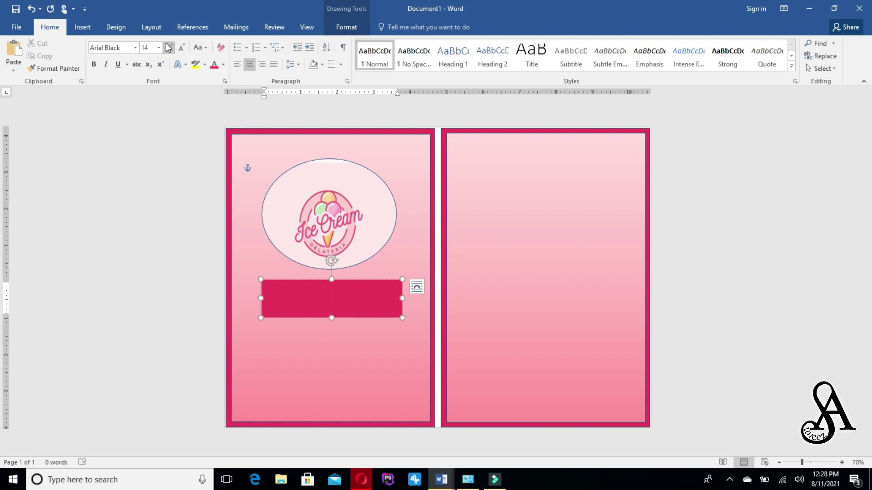
pyautogui.write('yiu')
pyautogui.press('BackSpace')
pyautogui.press('BackSpace')
pyautogui.press('BackSpace')
pyautogui.click(169, 48)
pyautogui.click(169, 48)
pyautogui.click(169, 47)
pyautogui.click(169, 48)
# Enter "Your Resturant Name" as the text of the box below the logo
pyautogui.write('your Resture=')
pyautogui.press('BackSpace')
pyautogui.press('BackSpace')
pyautogui.write('ant Name')
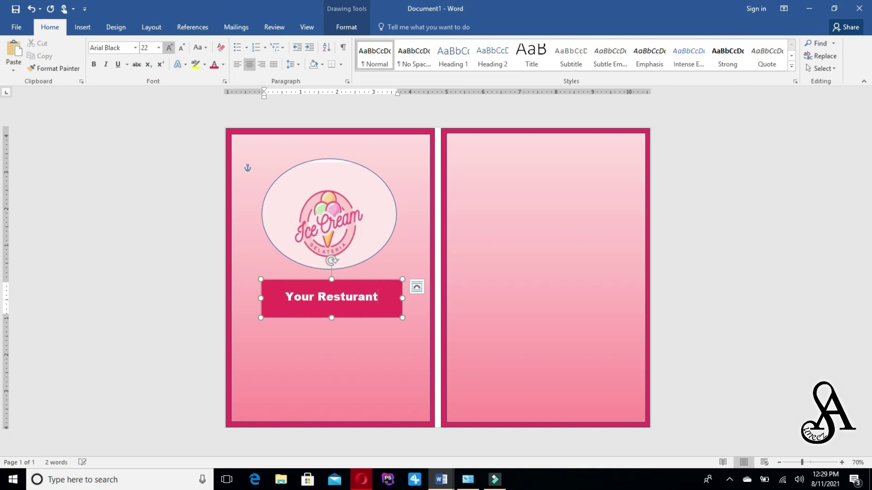
# Duplicate the restaurant name box, place the copy near the bottom of the left panel, and widen it on both sides
pyautogui.click(332, 280)
pyautogui.hotkey('ctrl', 'c')
pyautogui.hotkey('ctrl', 'v')
pyautogui.click(339, 305)
pyautogui.moveTo(337, 285); pyautogui.dragTo(338, 292)
pyautogui.moveTo(341, 325); pyautogui.dragTo(339, 414)
pyautogui.moveTo(406, 382); pyautogui.dragTo(422, 376)
pyautogui.moveTo(264, 376); pyautogui.dragTo(247, 376)
# Remove the word "Name" from the text of the box near the bottom of the left panel
pyautogui.click(400, 393)
pyautogui.press('BackSpace')
pyautogui.press('BackSpace')
pyautogui.press('BackSpace')
pyautogui.press('BackSpace')
pyautogui.press('BackSpace')
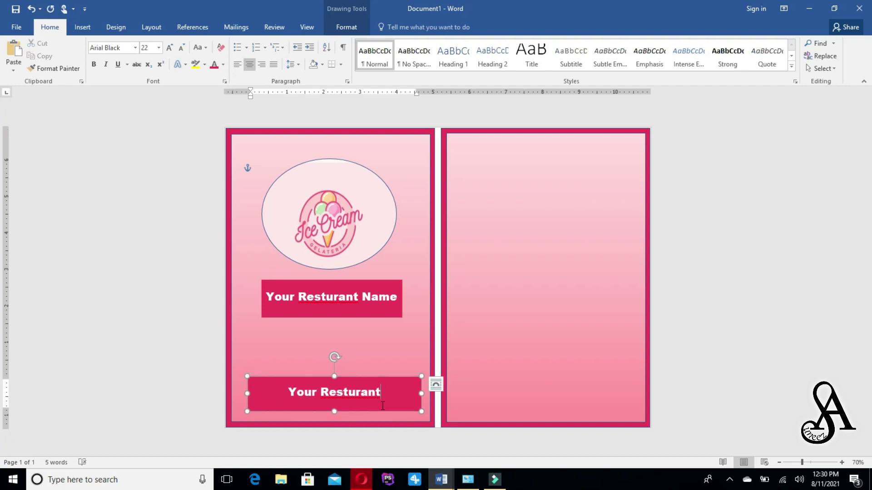
# Correct "Resturant" to "Restaurant" in both crimson boxes and reduce the restaurant name's font size to 20
pyautogui.rightClick(367, 394)
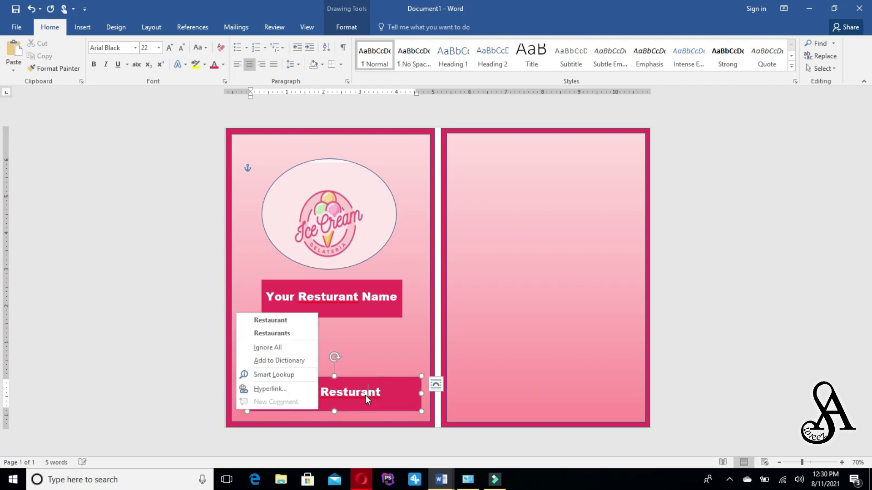
pyautogui.click(301, 319)
pyautogui.click(329, 299)
pyautogui.rightClick(329, 299)
pyautogui.click(271, 320)
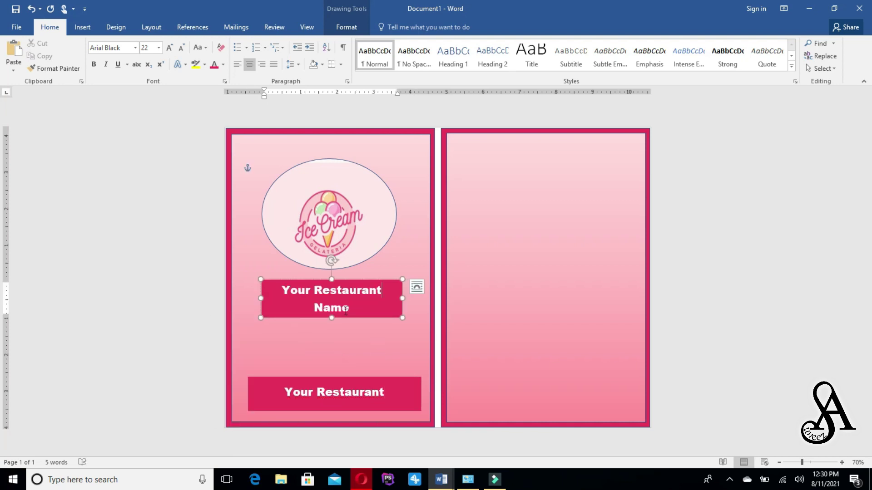
pyautogui.moveTo(359, 311); pyautogui.dragTo(281, 287)
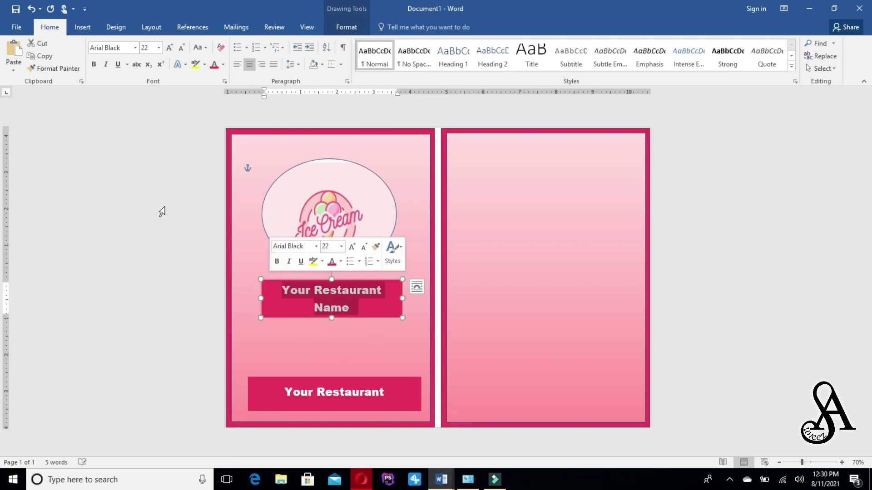
pyautogui.click(182, 49)
# Extend the bottom box's text to "Your Restaurant Address is here" and widen the box on both sides
pyautogui.click(400, 401)
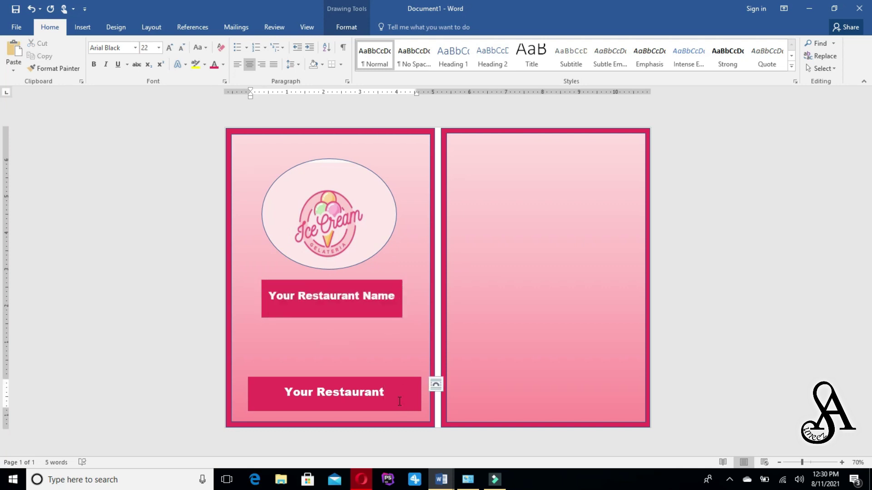
pyautogui.write('Address i')
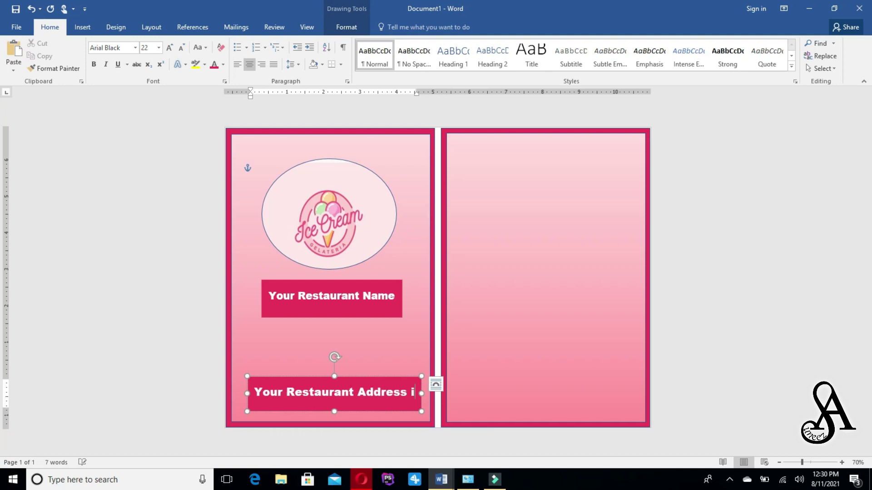
pyautogui.write('s')
pyautogui.write(' here')
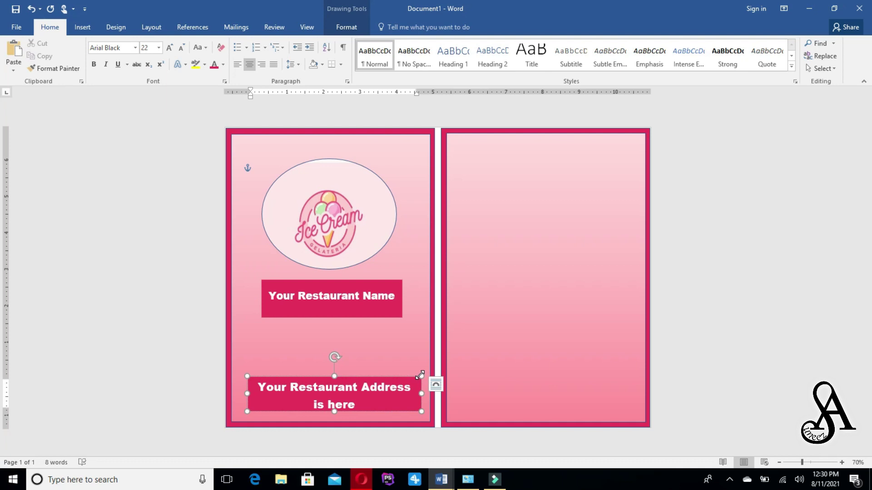
pyautogui.moveTo(421, 376); pyautogui.dragTo(426, 374)
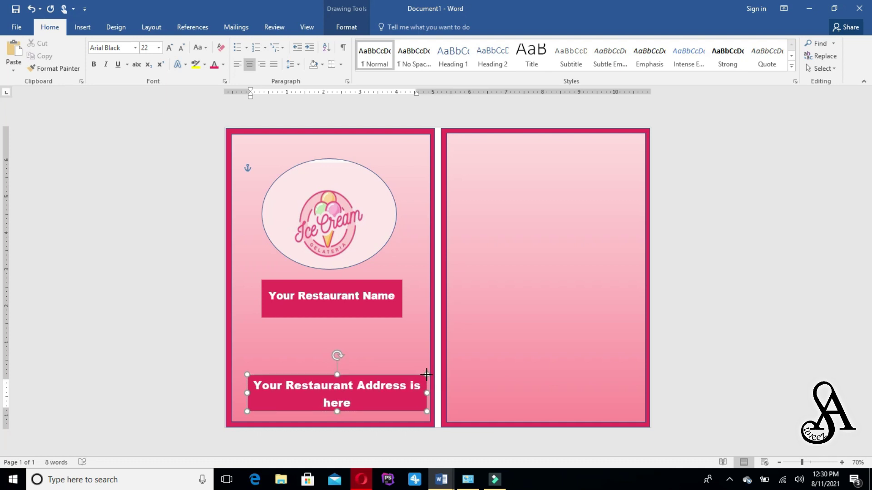
pyautogui.moveTo(247, 374); pyautogui.dragTo(240, 377)
# Change the restaurant address text to a plain serif font and adjust its size to fit on one line
pyautogui.moveTo(353, 405); pyautogui.dragTo(250, 385)
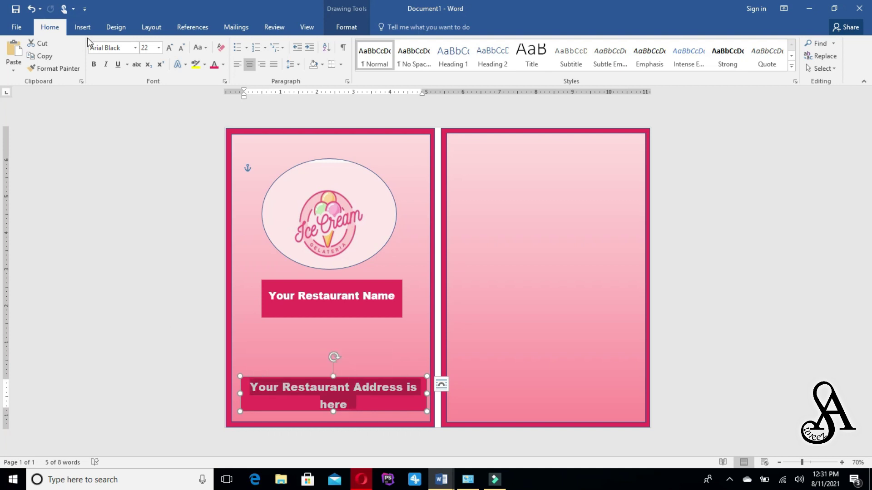
pyautogui.click(181, 47)
pyautogui.click(135, 48)
pyautogui.click(114, 136)
pyautogui.click(386, 343)
pyautogui.moveTo(403, 394); pyautogui.dragTo(263, 393)
pyautogui.click(169, 47)
# Move the logo, its oval and the restaurant name box slightly down on the left panel
pyautogui.click(392, 262)
pyautogui.click(331, 296)
pyautogui.moveTo(328, 184); pyautogui.dragTo(328, 189)
pyautogui.click(330, 282)
pyautogui.moveTo(316, 319); pyautogui.dragTo(315, 325)
pyautogui.click(478, 418)
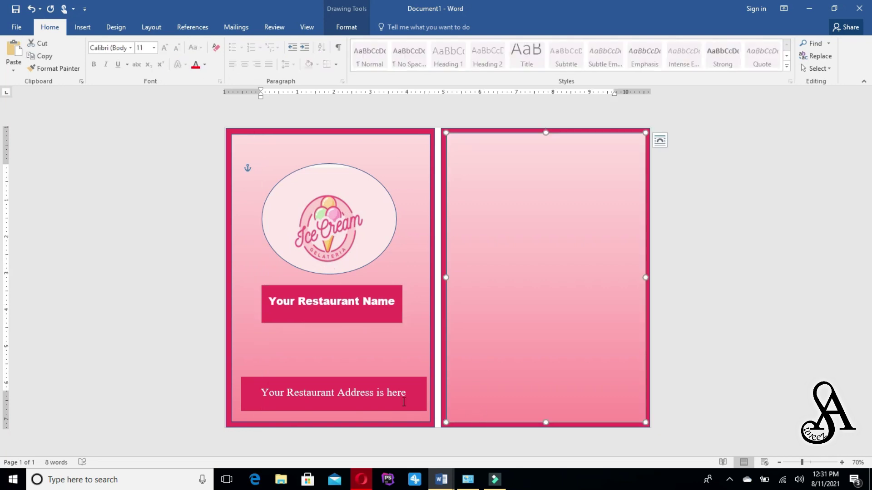
# Copy the restaurant name box and place the copy near the top of the right panel
pyautogui.click(352, 286)
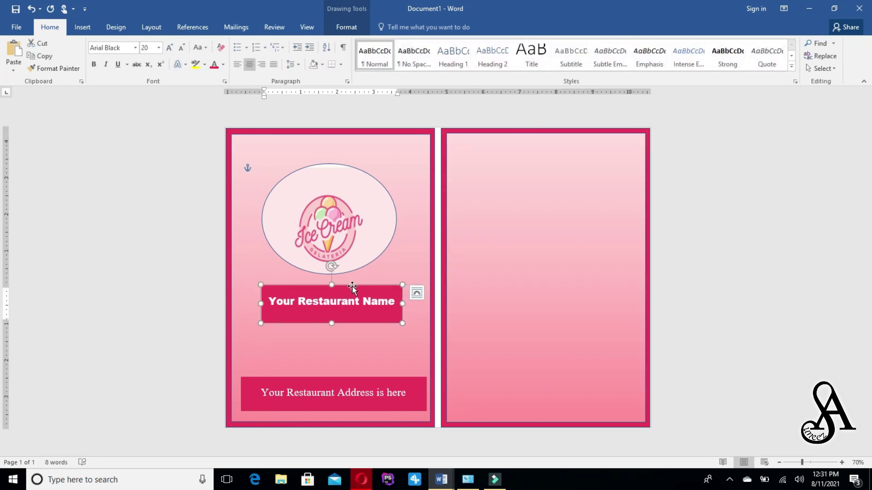
pyautogui.click(523, 160)
pyautogui.hotkey('ctrl', 'v')
pyautogui.moveTo(552, 152)
pyautogui.mouseDown()
pyautogui.moveTo(514, 152)
pyautogui.moveTo(529, 132)
pyautogui.moveTo(550, 136)
pyautogui.mouseUp()
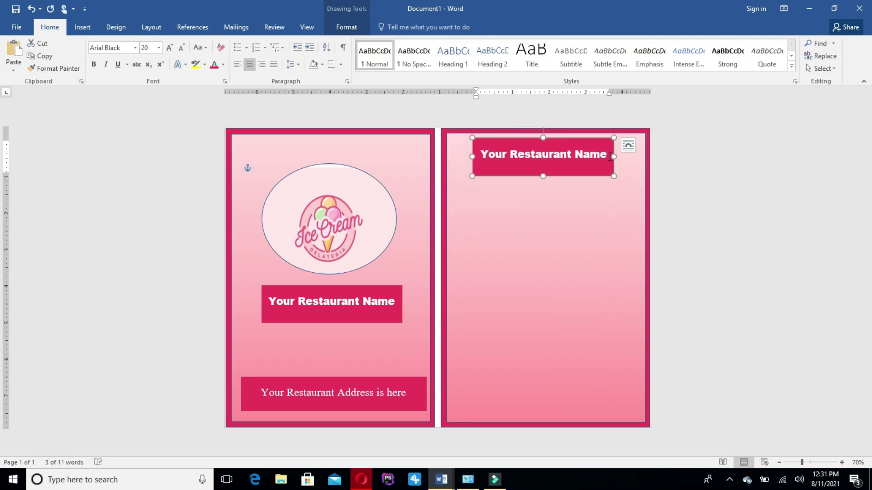
# Replace the copied box's text with "Menu Card" at size 20, then shrink the box and centre it at the panel's top
pyautogui.moveTo(612, 156); pyautogui.dragTo(481, 157)
pyautogui.press('Delete')
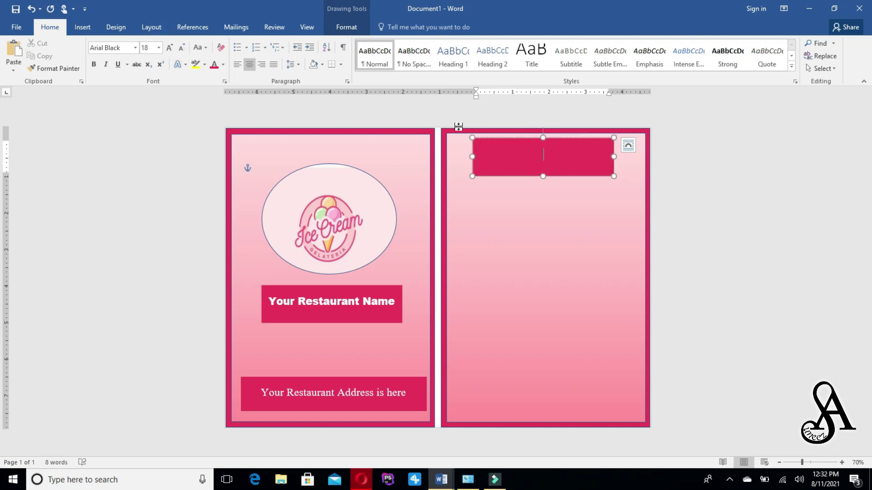
pyautogui.click(169, 48)
pyautogui.write('menu Card')
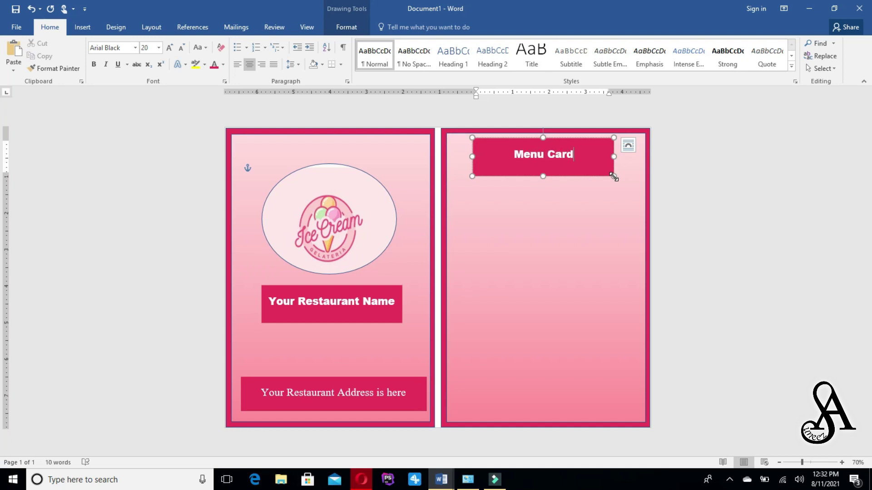
pyautogui.moveTo(613, 176); pyautogui.dragTo(570, 164)
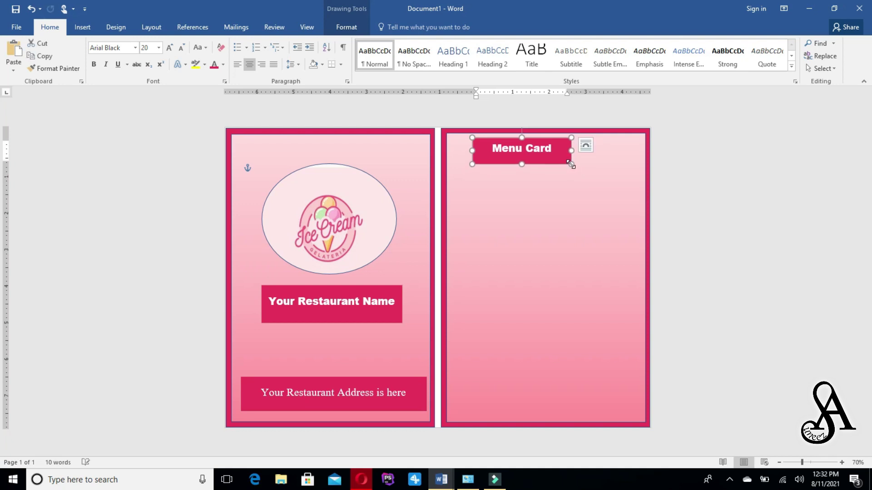
pyautogui.moveTo(522, 137); pyautogui.dragTo(553, 162)
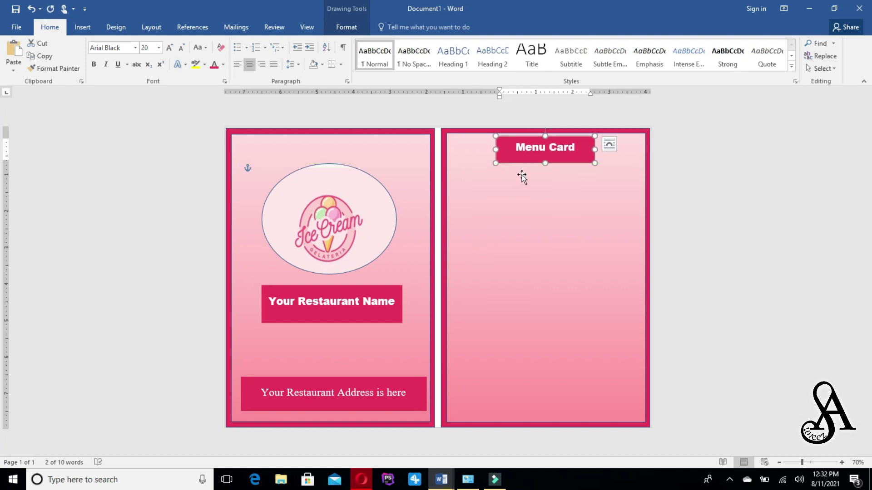
# Paste another copy of the restaurant name box and place it below the "Menu Card" box
pyautogui.click(473, 207)
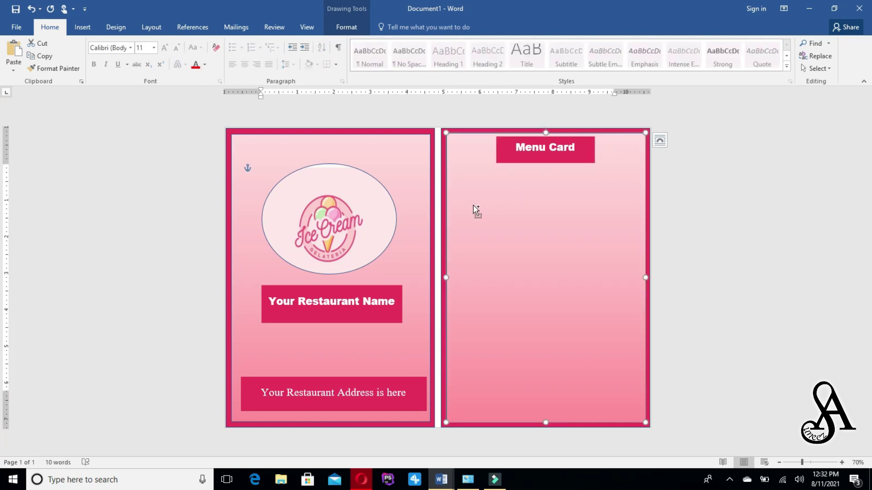
pyautogui.hotkey('ctrl', 'v')
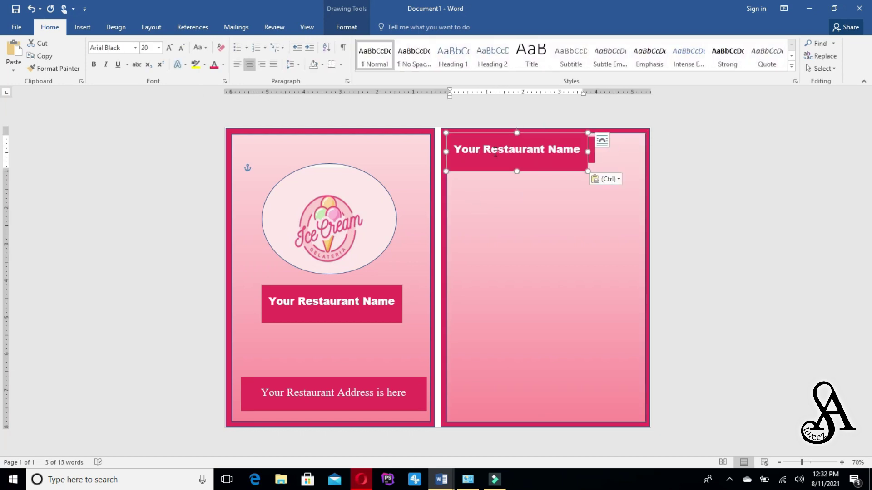
pyautogui.moveTo(503, 136); pyautogui.dragTo(508, 169)
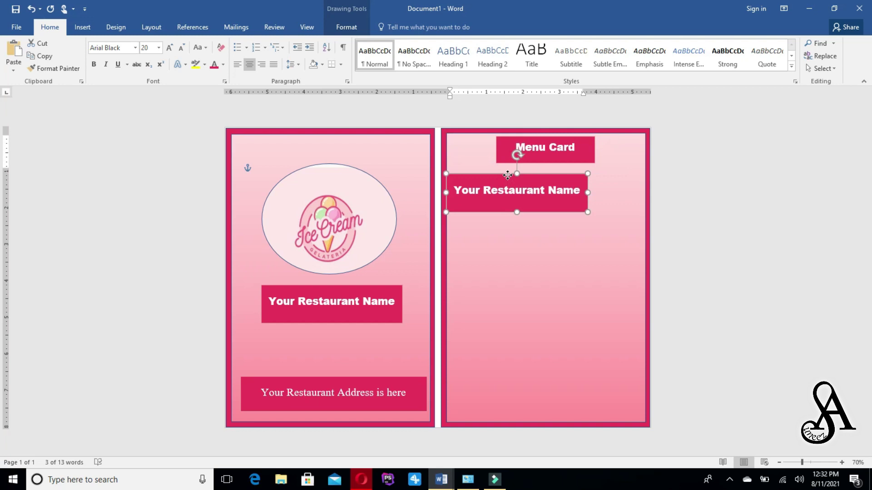
# Replace the text of the new box below "Menu Card" with "List of items", underlined
pyautogui.moveTo(584, 182); pyautogui.dragTo(458, 182)
pyautogui.press('Delete')
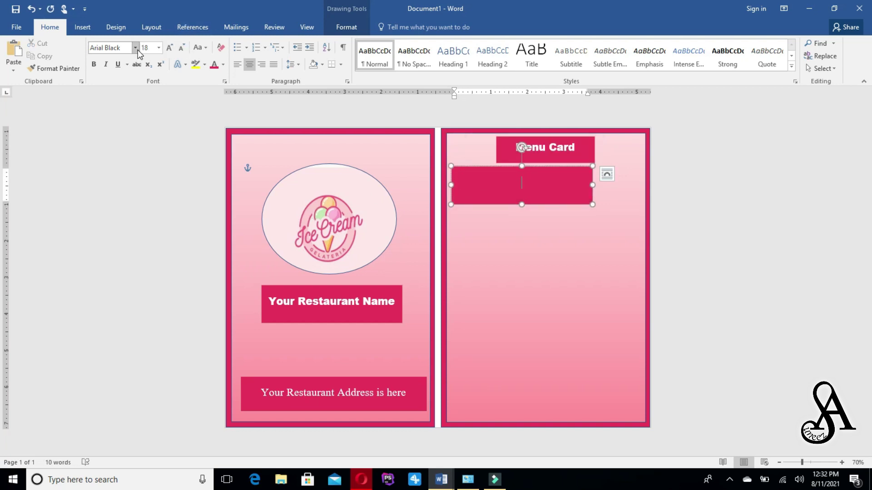
pyautogui.click(118, 64)
pyautogui.write('LI')
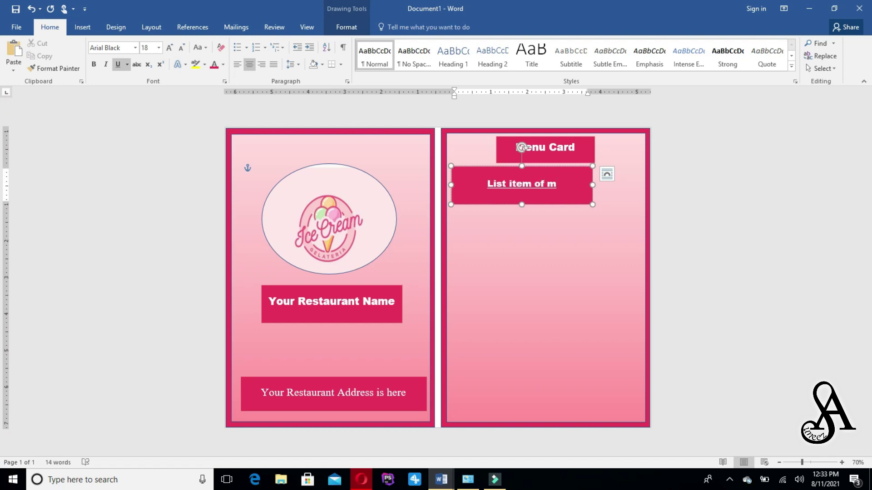
pyautogui.press('BackSpace')
pyautogui.press('BackSpace')
pyautogui.press('BackSpace')
pyautogui.press('BackSpace')
pyautogui.press('BackSpace')
pyautogui.press('BackSpace')
pyautogui.press('BackSpace')
pyautogui.press('BackSpace')
pyautogui.press('BackSpace')
pyautogui.press('BackSpace')
pyautogui.press('BackSpace')
pyautogui.press('BackSpace')
pyautogui.press('BackSpace')
pyautogui.press('BackSpace')
pyautogui.press('BackSpace')
pyautogui.write('List ')
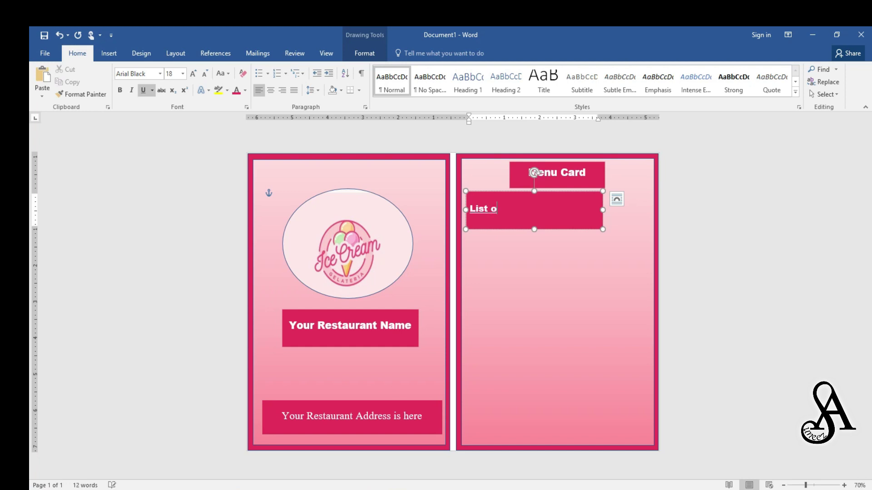
pyautogui.write('of items')
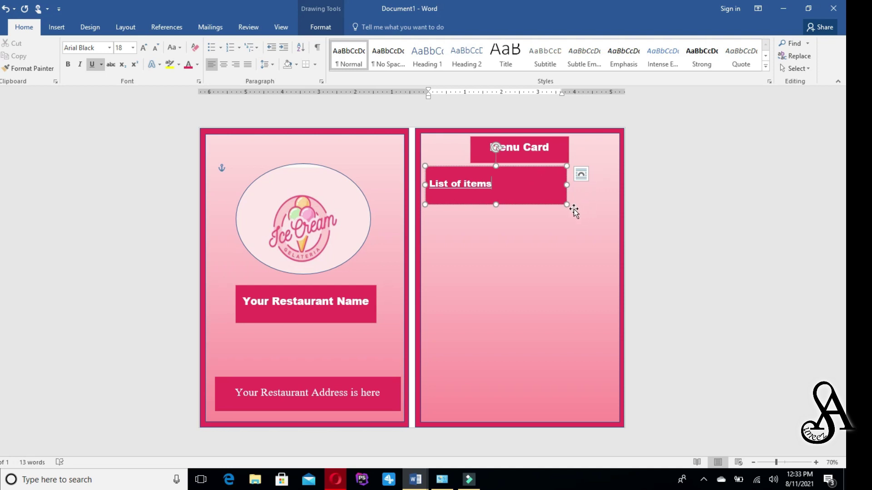
# Shrink the "List of items" box to fit its text and add a colon at the end
pyautogui.moveTo(566, 204); pyautogui.dragTo(512, 194)
pyautogui.click(494, 180)
pyautogui.write(':')
pyautogui.click(509, 190)
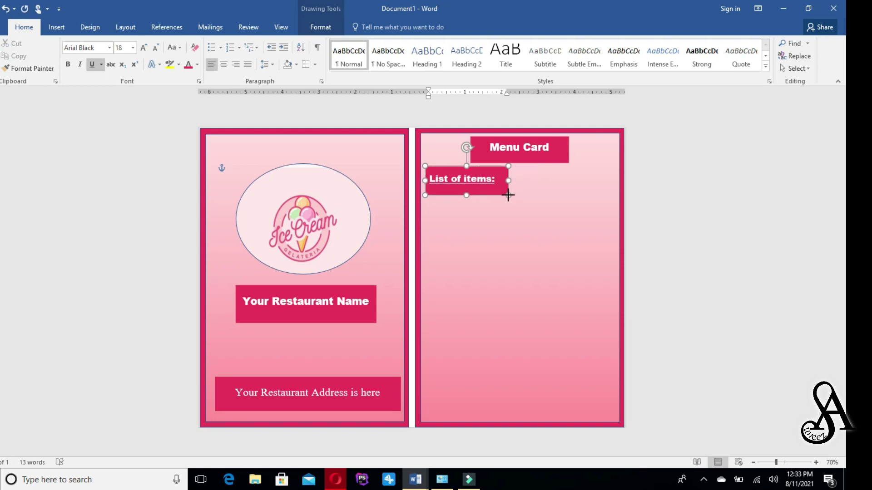
# Draw a rectangle about 5.96" high by 5" wide below the "List of items:" box on the right panel
pyautogui.click(493, 225)
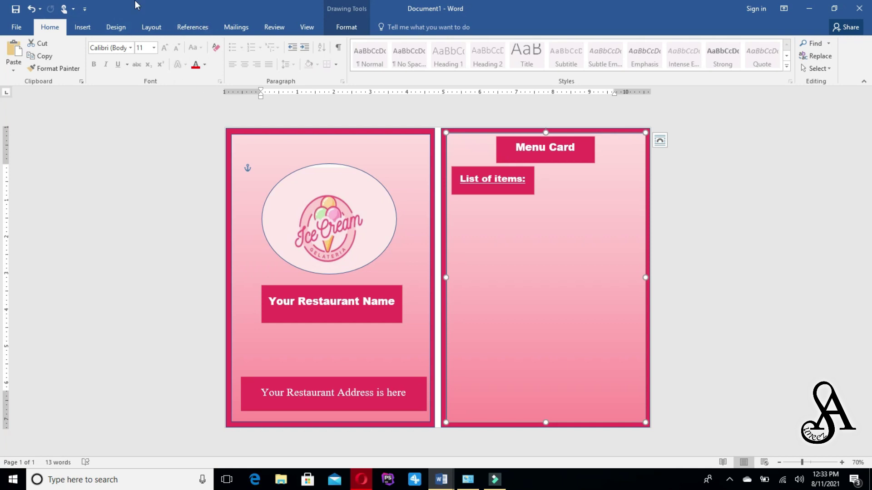
pyautogui.click(80, 31)
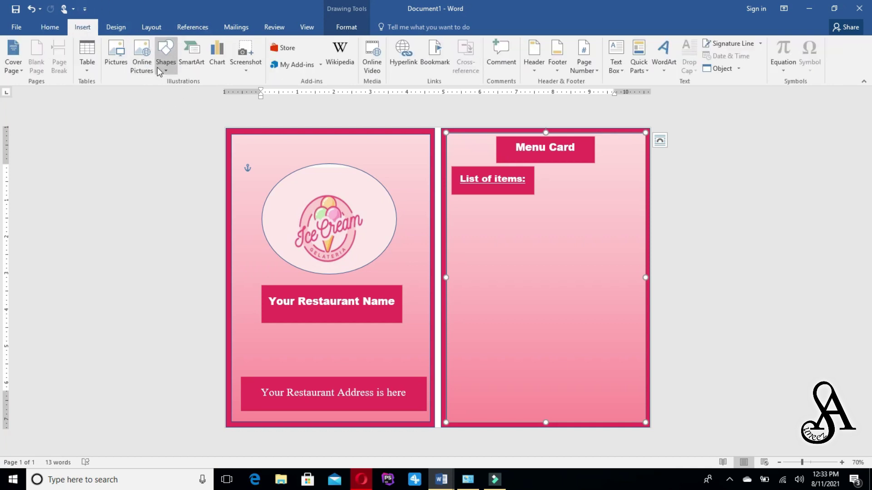
pyautogui.click(172, 54)
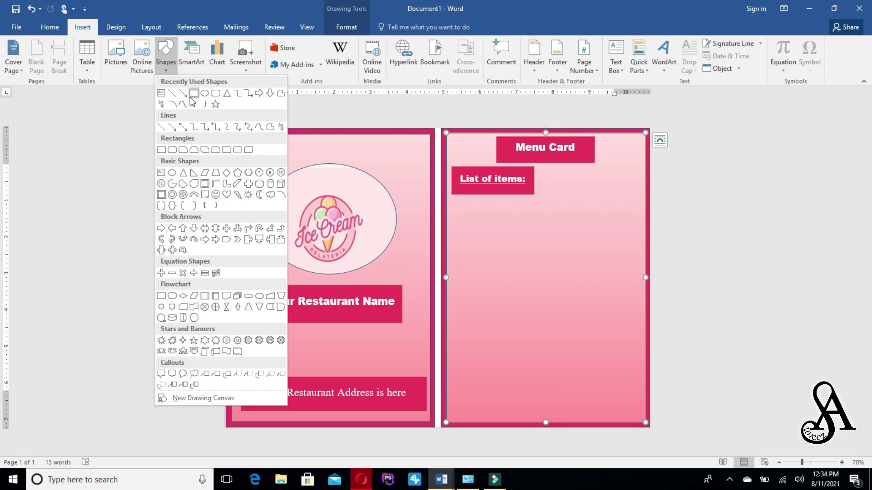
pyautogui.click(191, 96)
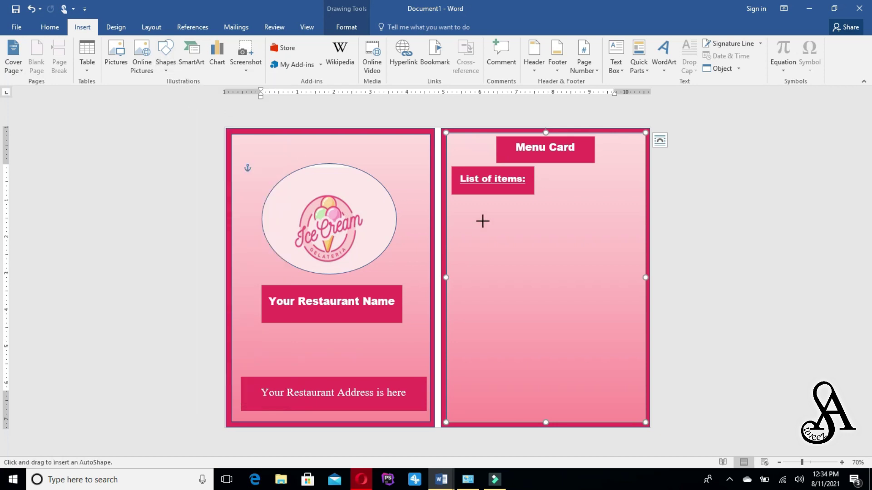
pyautogui.moveTo(457, 201); pyautogui.dragTo(640, 419)
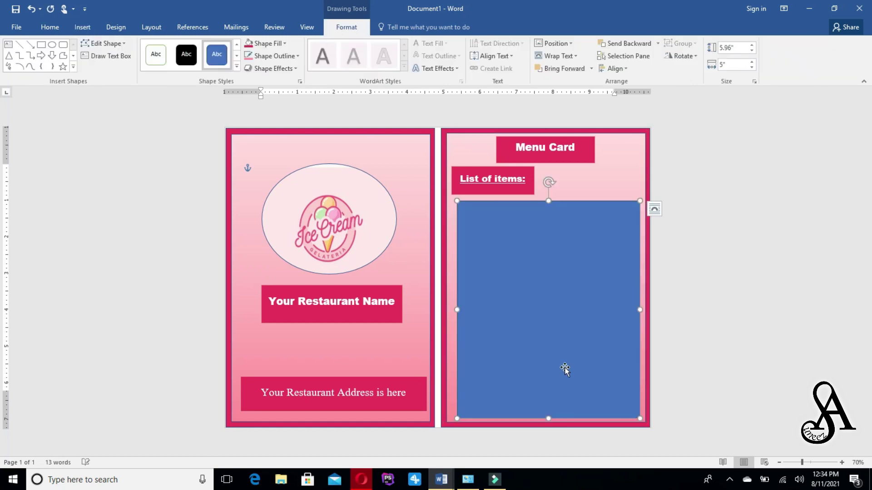
# Enable text in the large blue rectangle and set its font size to 18
pyautogui.rightClick(524, 249)
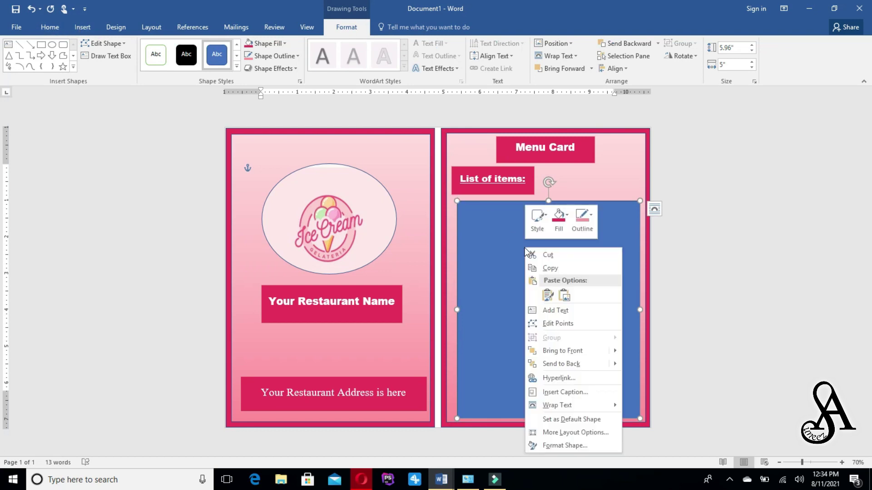
pyautogui.click(550, 311)
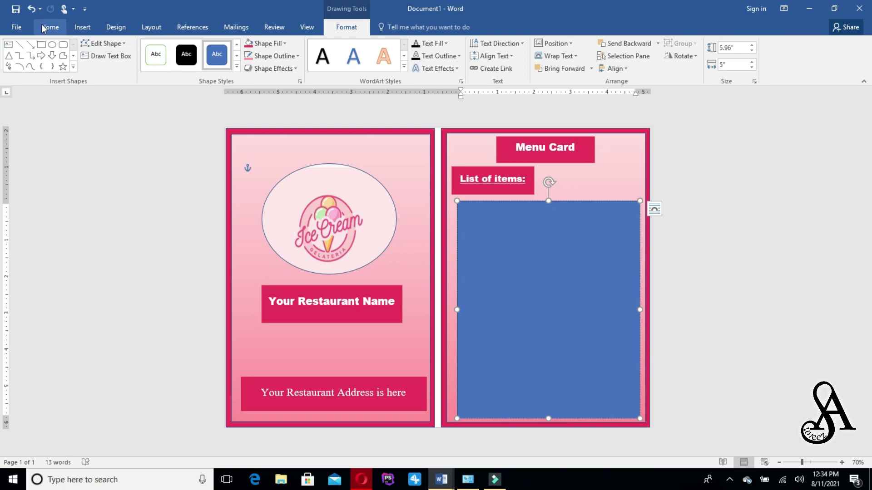
pyautogui.click(47, 27)
pyautogui.click(169, 50)
pyautogui.click(169, 49)
pyautogui.click(169, 50)
pyautogui.click(169, 50)
pyautogui.click(169, 50)
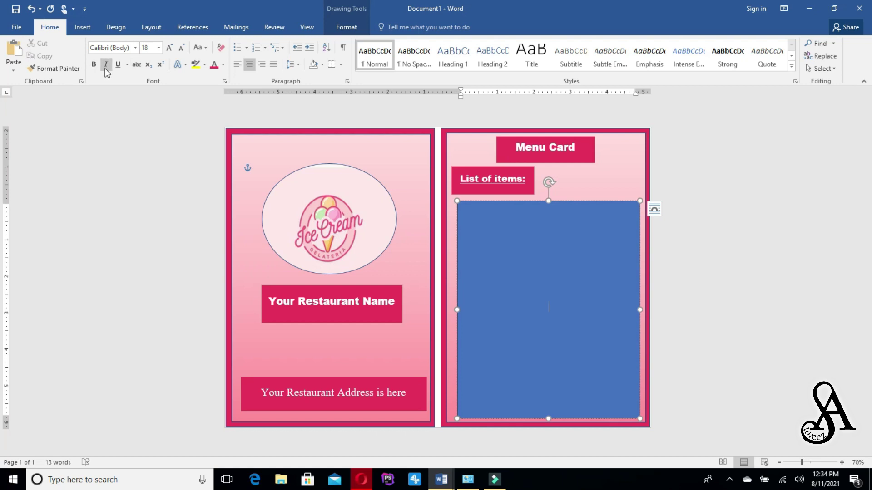
# Format the large blue rectangle's text with 1.5 line spacing and left-aligned check-mark bullets
pyautogui.click(290, 65)
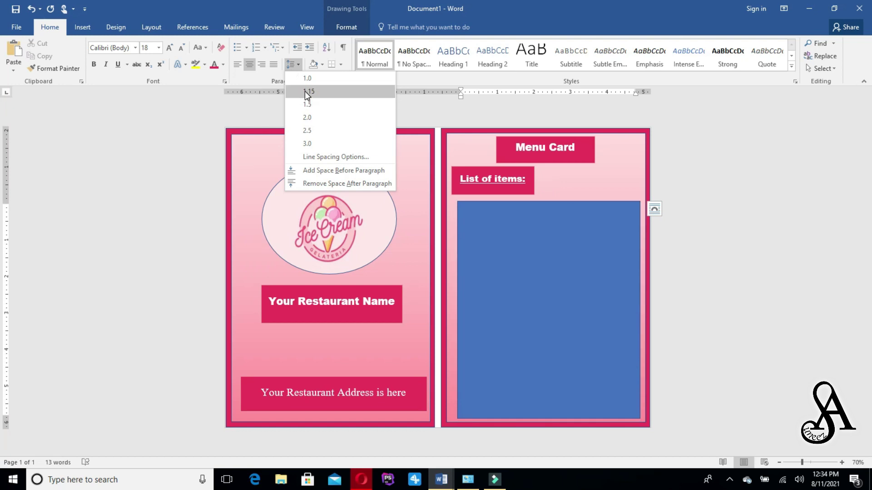
pyautogui.click(306, 104)
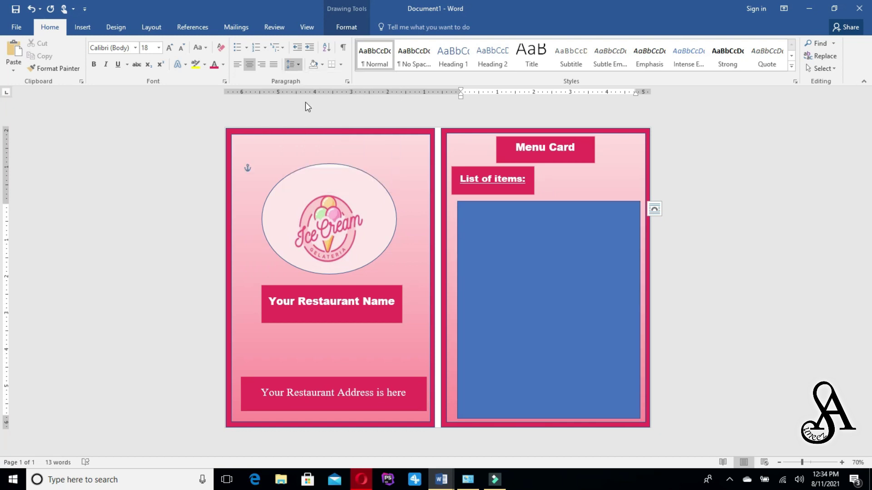
pyautogui.click(246, 48)
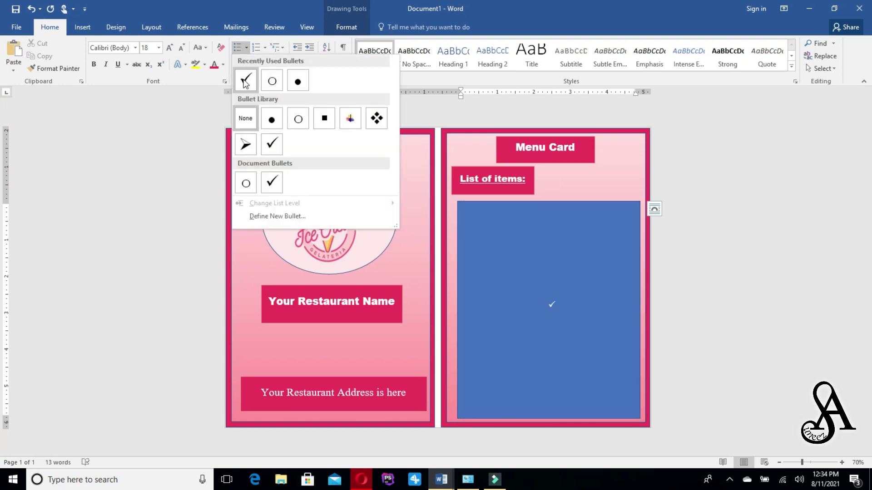
pyautogui.click(245, 80)
pyautogui.click(236, 65)
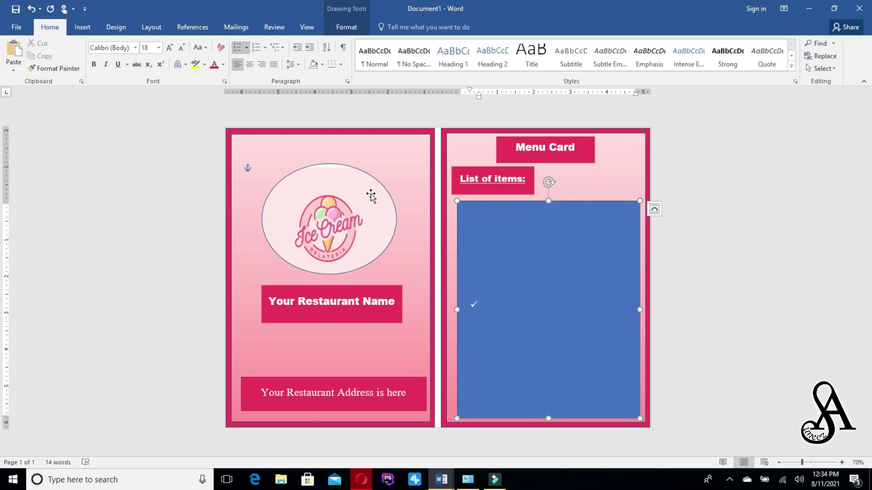
# Write the first list entry as "Item Number 1", a row of dots and the price "000 RS"
pyautogui.write('i')
pyautogui.write('It')
pyautogui.write('em ')
pyautogui.write('NU')
pyautogui.press('BackSpace')
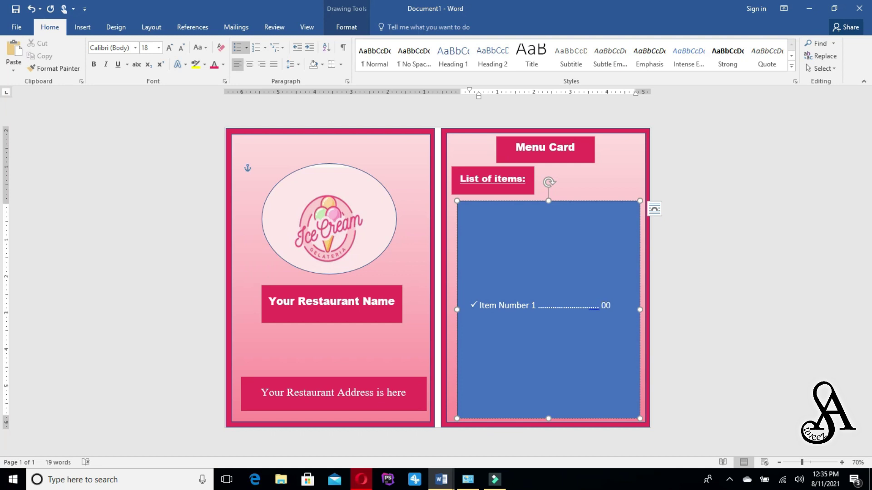
pyautogui.write('RS')
# Color the "Item Number 1" line with the recently used dark pink
pyautogui.moveTo(620, 304); pyautogui.dragTo(466, 301)
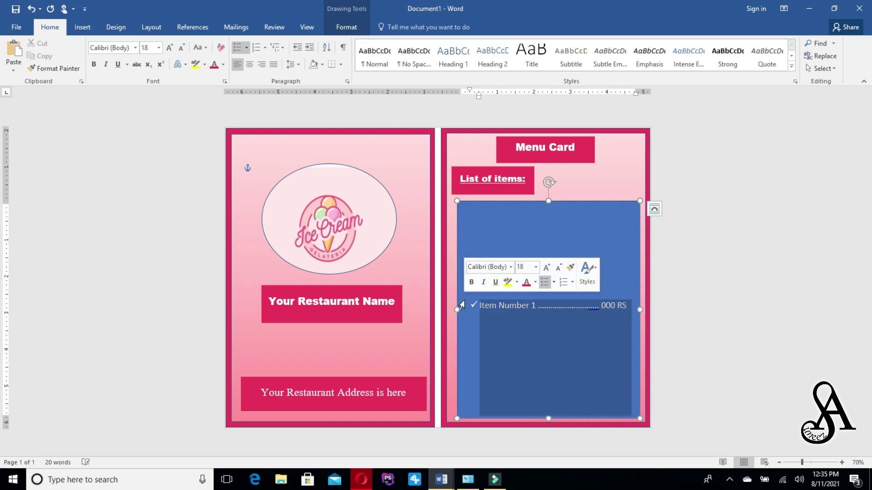
pyautogui.click(223, 66)
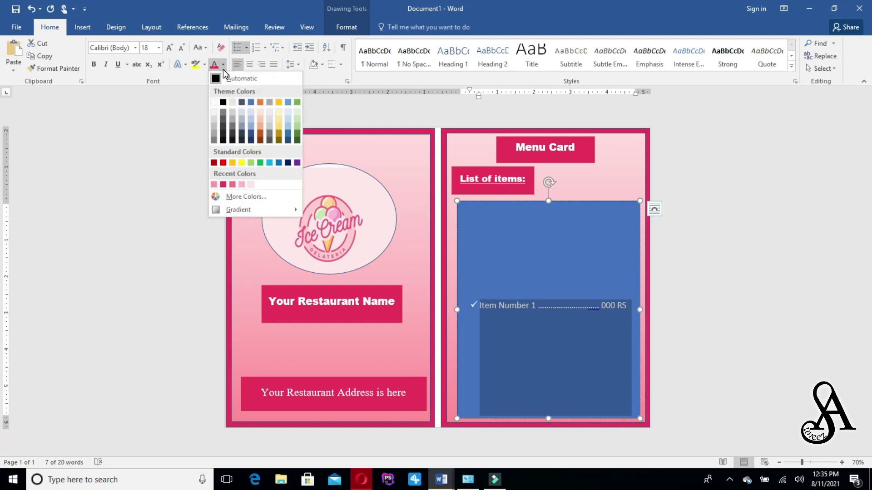
pyautogui.click(223, 184)
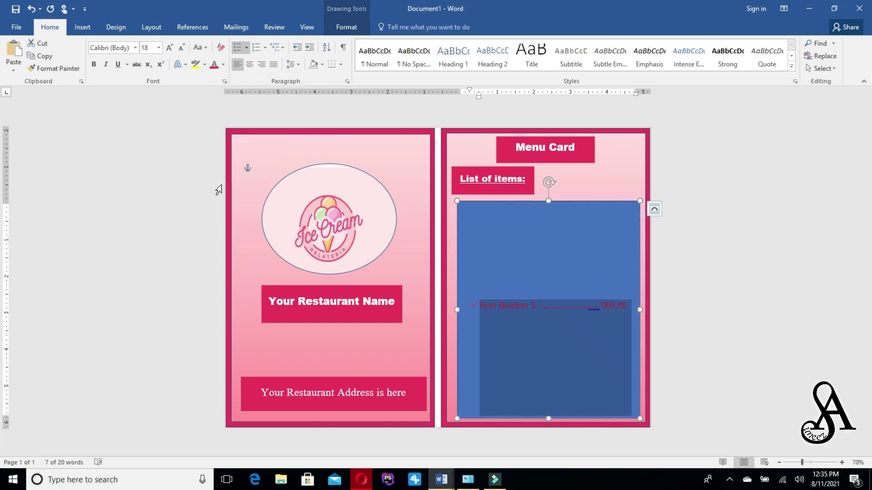
# Paste two copies of the item line below the first and renumber the second line as 2
pyautogui.click(631, 301)
pyautogui.press('Return')
pyautogui.hotkey('ctrl', 'v')
pyautogui.hotkey('ctrl', 'v')
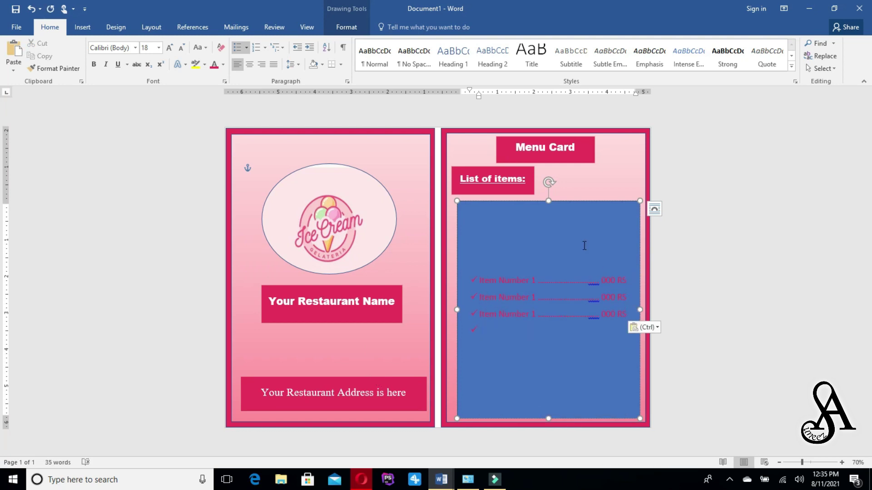
pyautogui.click(536, 297)
pyautogui.press('BackSpace')
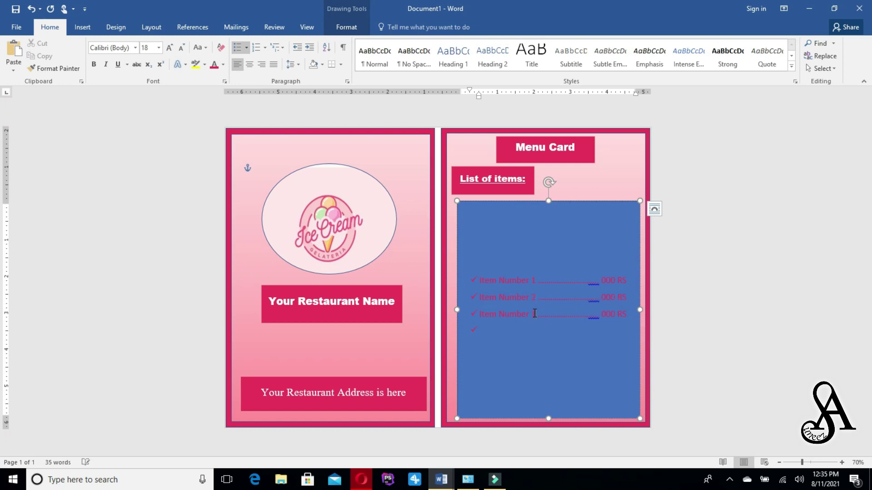
# Renumber the third line as 3 and paste further copies of the item line until the list has ten lines
pyautogui.hotkey('ctrl', 'v')
pyautogui.hotkey('ctrl', 'v')
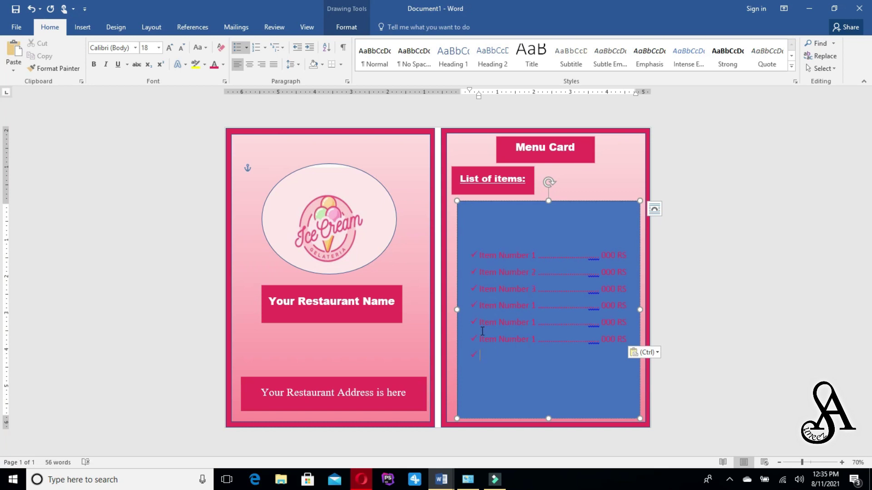
pyautogui.hotkey('ctrl', 'v')
pyautogui.hotkey('ctrl', 'v')
pyautogui.hotkey('ctrl', 'v')
pyautogui.write('Item Number 1\t000 RS')
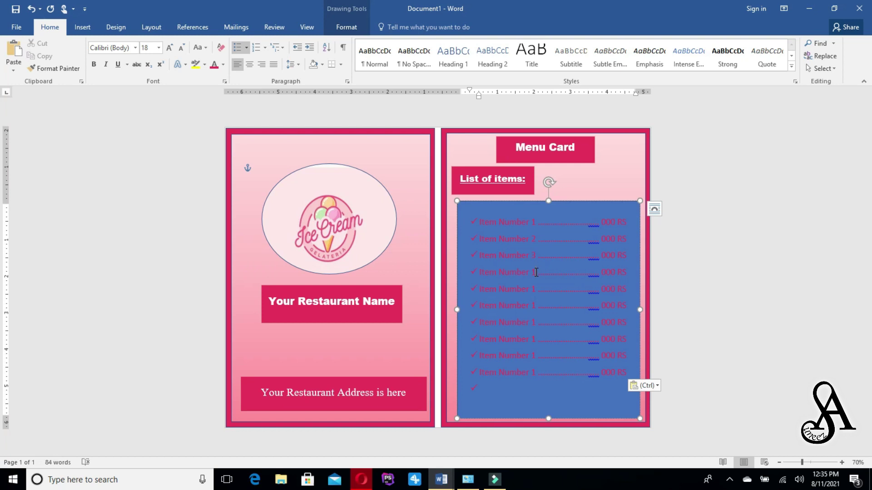
# Renumber the fourth through tenth item lines as 4 to 10
pyautogui.click(536, 272)
pyautogui.press('BackSpace')
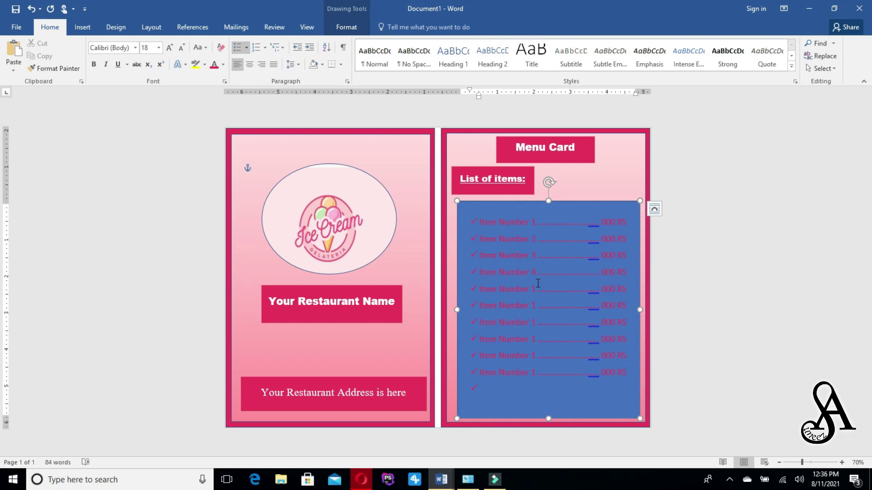
pyautogui.click(538, 289)
pyautogui.press('BackSpace')
pyautogui.write('5')
pyautogui.click(536, 325)
pyautogui.press('BackSpace')
pyautogui.write('7')
pyautogui.click(537, 338)
pyautogui.press('BackSpace')
pyautogui.write('8')
pyautogui.click(537, 357)
pyautogui.press('BackSpace')
# Paste three more item lines at the end of the list and number them 12, 13 and 14
pyautogui.write('Item Number 1 .............................. 000 RS')
pyautogui.write('Item Number 1 ........................ 000 RS')
pyautogui.write('Item Number 1 ........................ 000 RS')
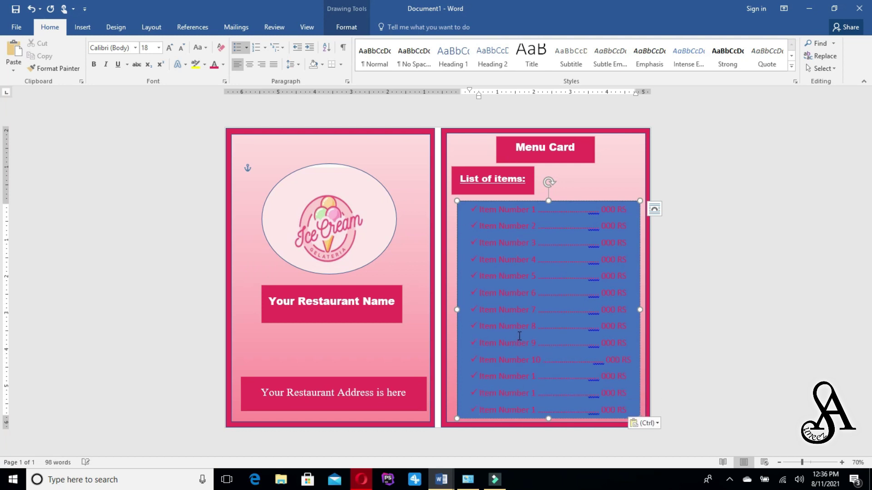
pyautogui.click(539, 376)
pyautogui.write('2')
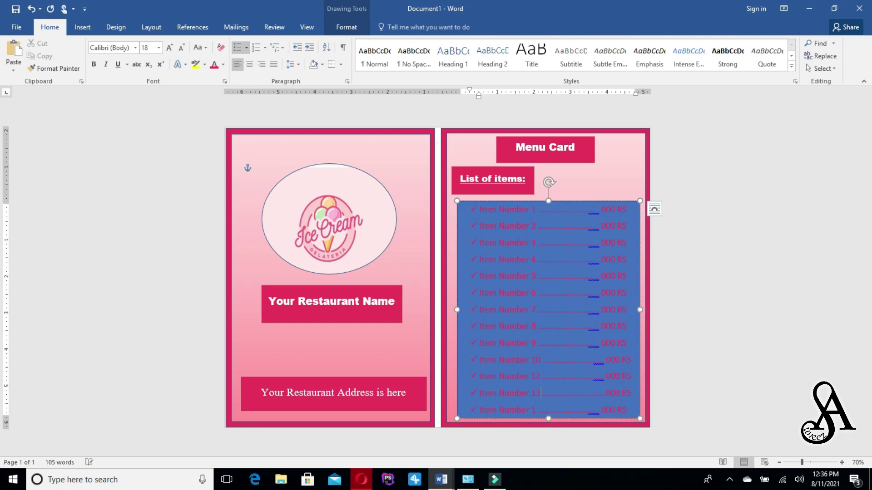
pyautogui.click(536, 409)
pyautogui.write('4')
# Remove the outline and the blue fill from the item list rectangle
pyautogui.click(544, 199)
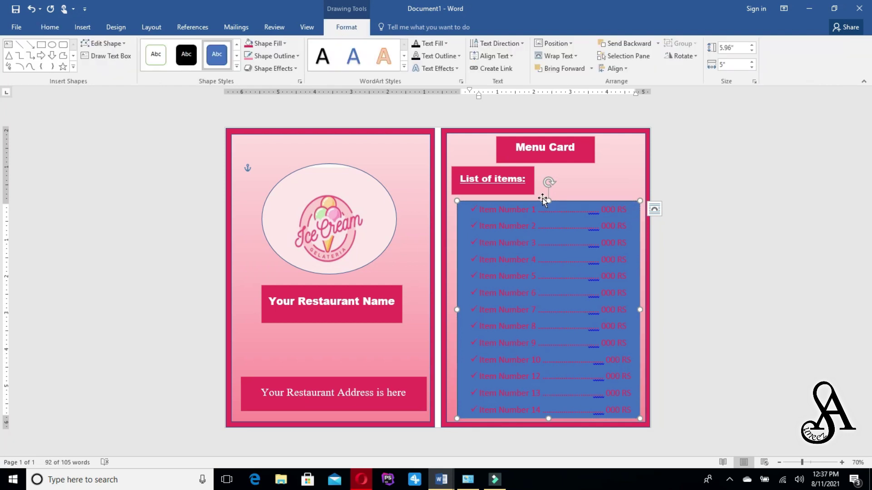
pyautogui.click(297, 57)
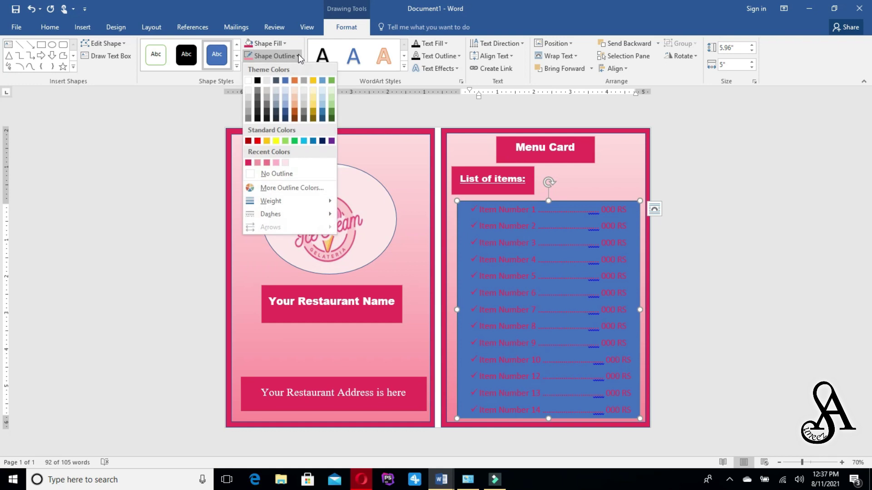
pyautogui.click(268, 174)
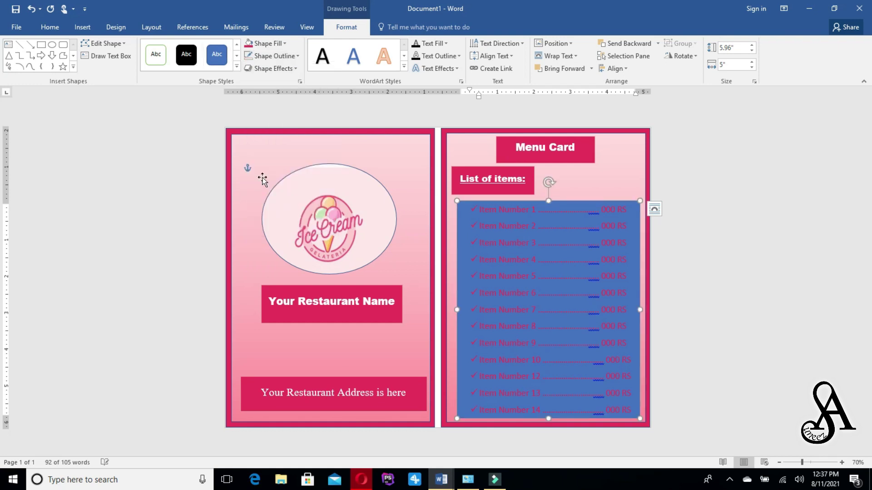
pyautogui.click(284, 44)
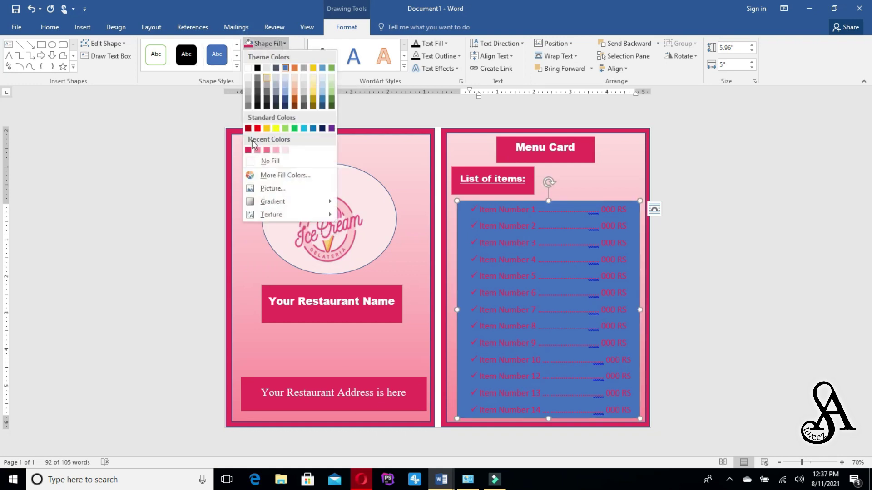
pyautogui.click(268, 161)
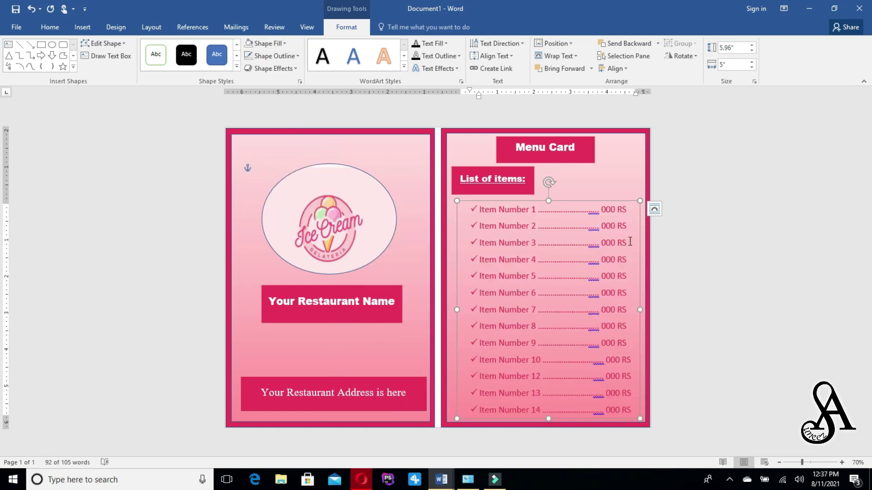
# Apply the From Center gradient variation to the pink background of the right panel
pyautogui.click(590, 171)
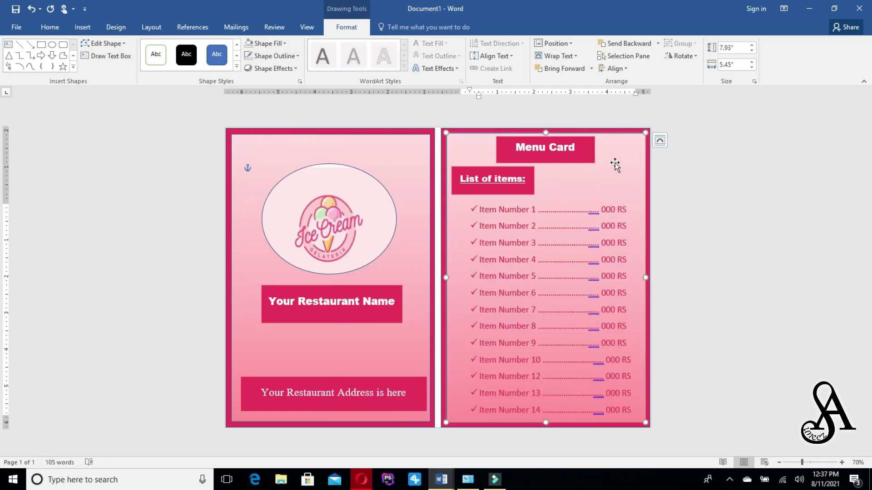
pyautogui.click(295, 56)
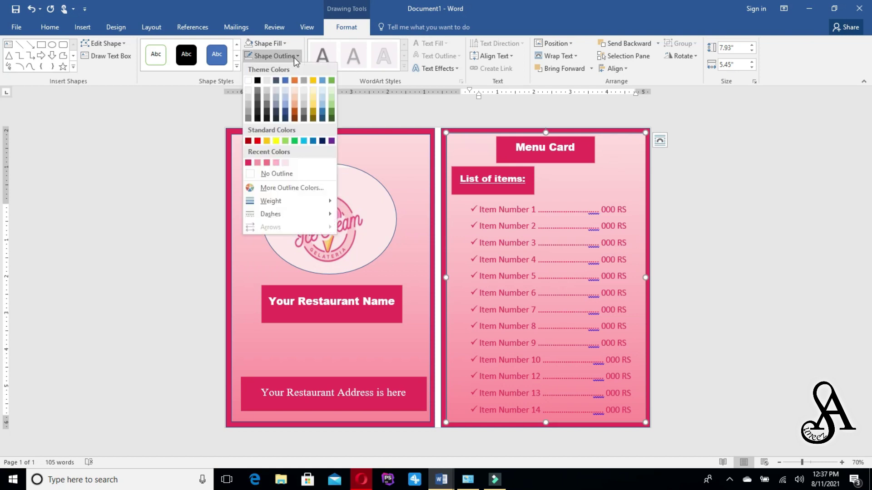
pyautogui.click(283, 42)
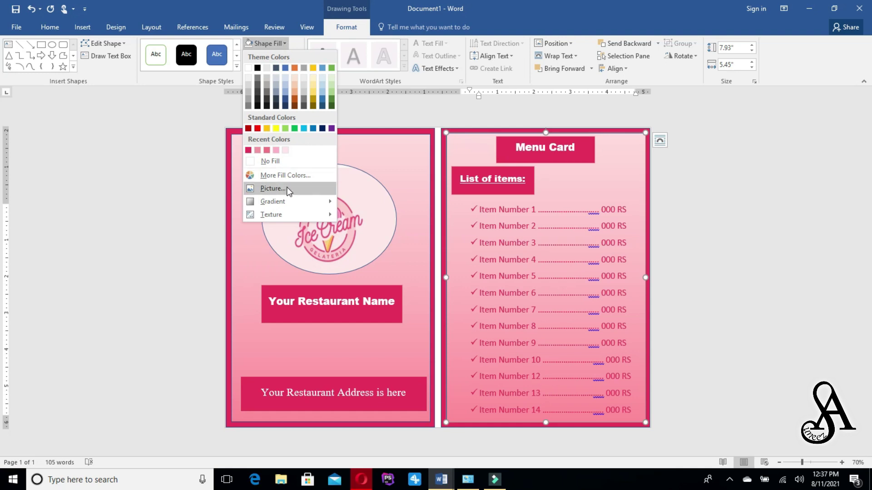
pyautogui.moveTo(282, 202)
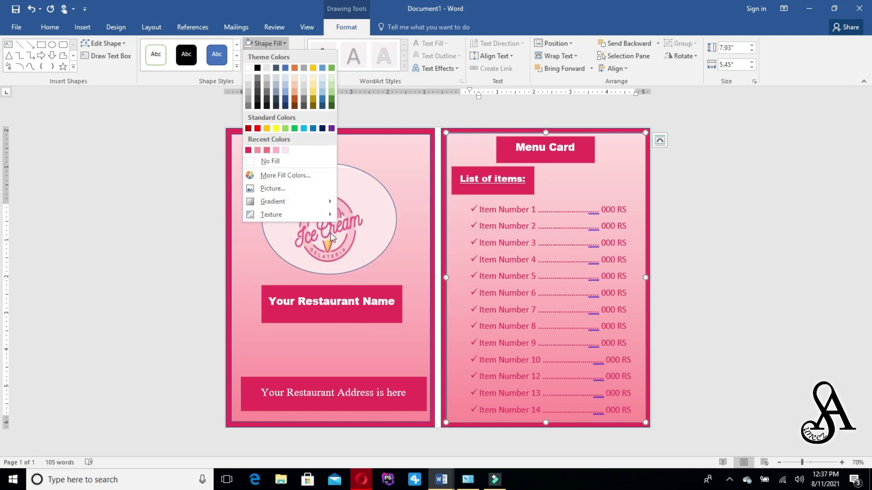
pyautogui.moveTo(321, 202)
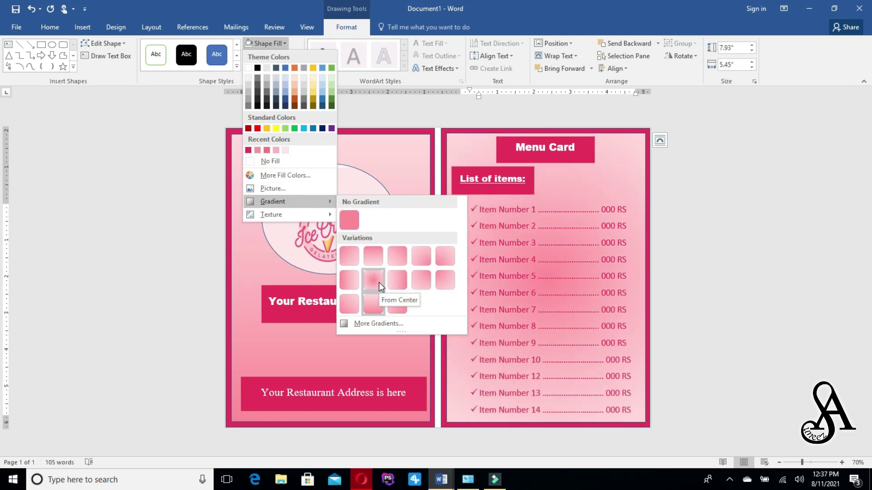
pyautogui.click(378, 283)
# Apply the From Center gradient variation to the pink background of the left panel
pyautogui.click(405, 168)
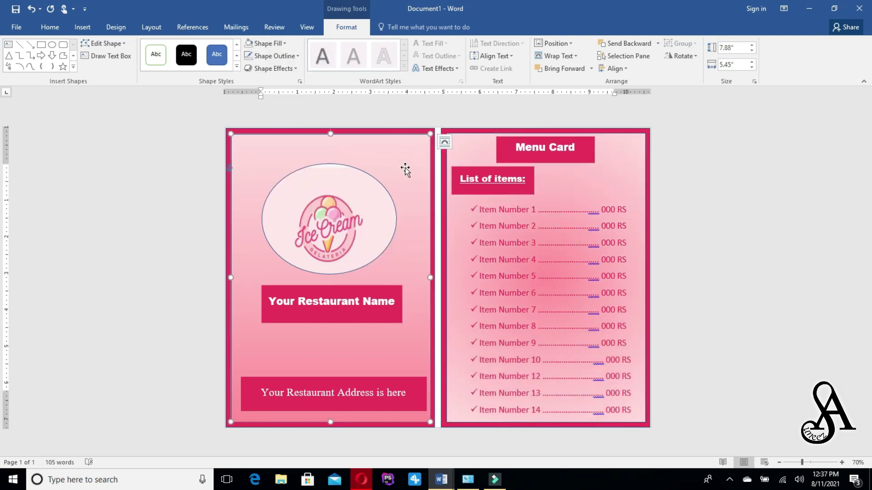
pyautogui.click(297, 55)
pyautogui.moveTo(274, 202)
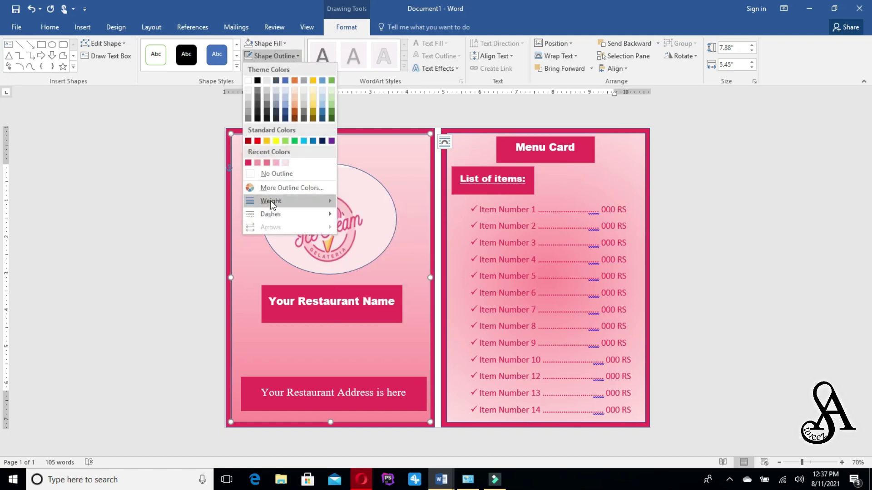
pyautogui.click(268, 43)
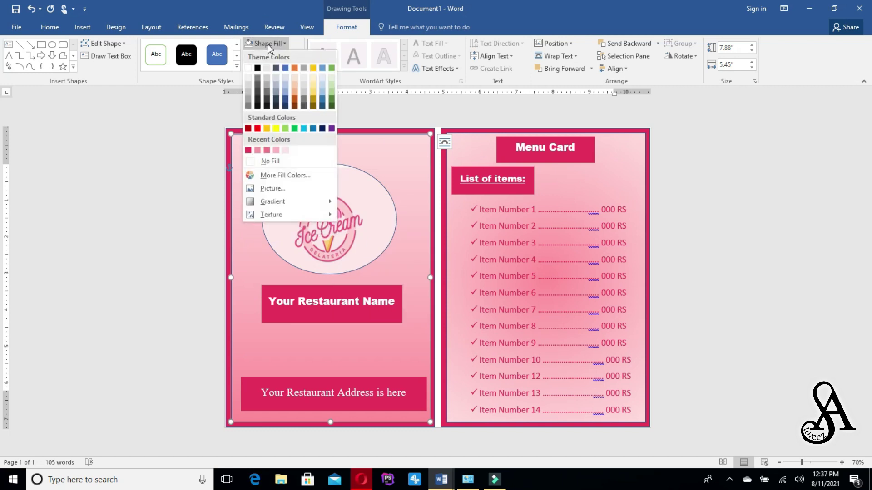
pyautogui.moveTo(280, 200)
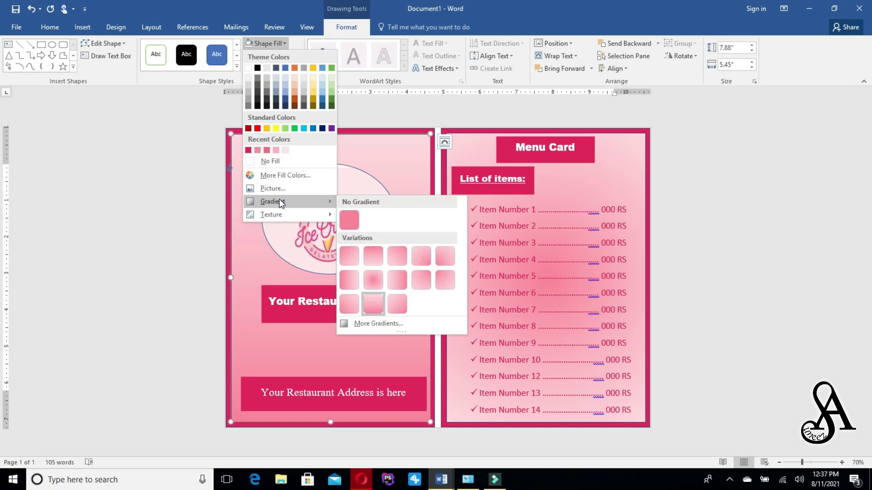
pyautogui.click(371, 279)
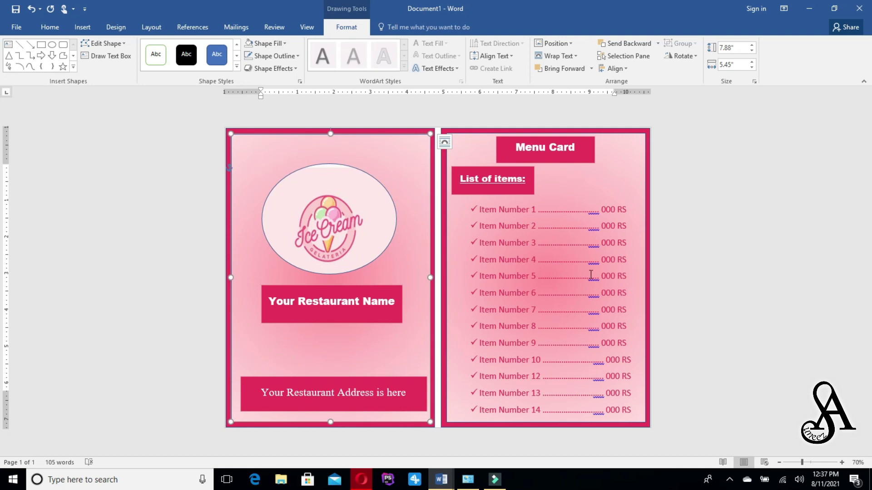
# Clear the proofing marks under the dotted leaders of all item lines and leave the list box
pyautogui.click(593, 212)
pyautogui.rightClick(592, 212)
pyautogui.press('Escape')
pyautogui.rightClick(574, 241)
pyautogui.press('Escape')
pyautogui.rightClick(574, 254)
pyautogui.press('Escape')
pyautogui.rightClick(514, 291)
pyautogui.press('Escape')
pyautogui.rightClick(522, 291)
pyautogui.press('Escape')
pyautogui.rightClick(543, 322)
pyautogui.press('Escape')
pyautogui.rightClick(593, 326)
pyautogui.press('Escape')
pyautogui.rightClick(593, 327)
pyautogui.press('Escape')
pyautogui.rightClick(597, 343)
pyautogui.press('Escape')
pyautogui.rightClick(594, 361)
pyautogui.press('Escape')
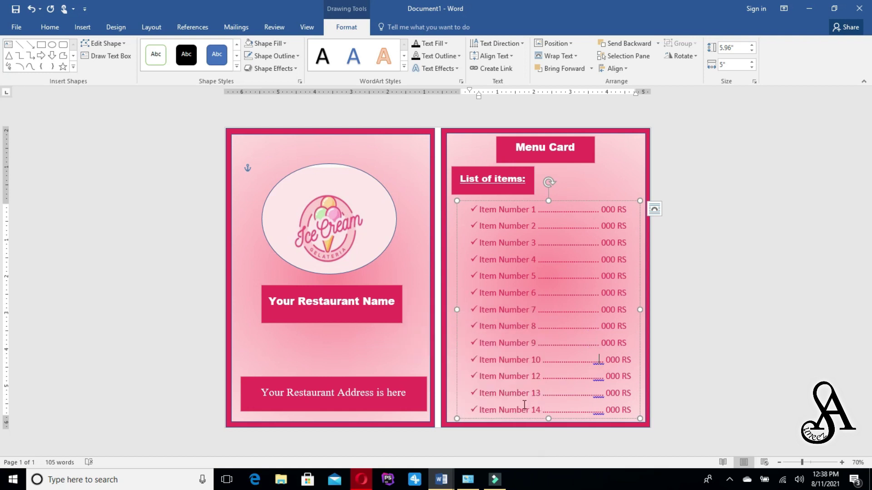
pyautogui.rightClick(596, 378)
pyautogui.press('Escape')
pyautogui.rightClick(594, 395)
pyautogui.press('Escape')
pyautogui.rightClick(600, 412)
pyautogui.click(350, 349)
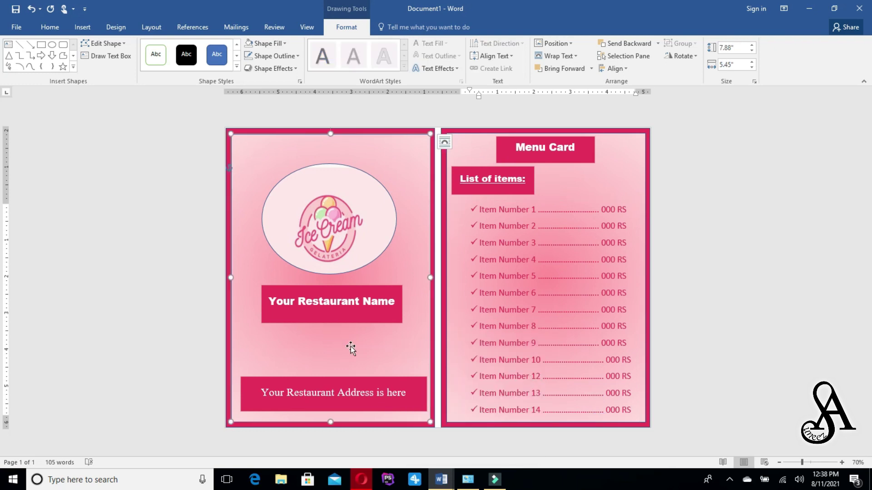